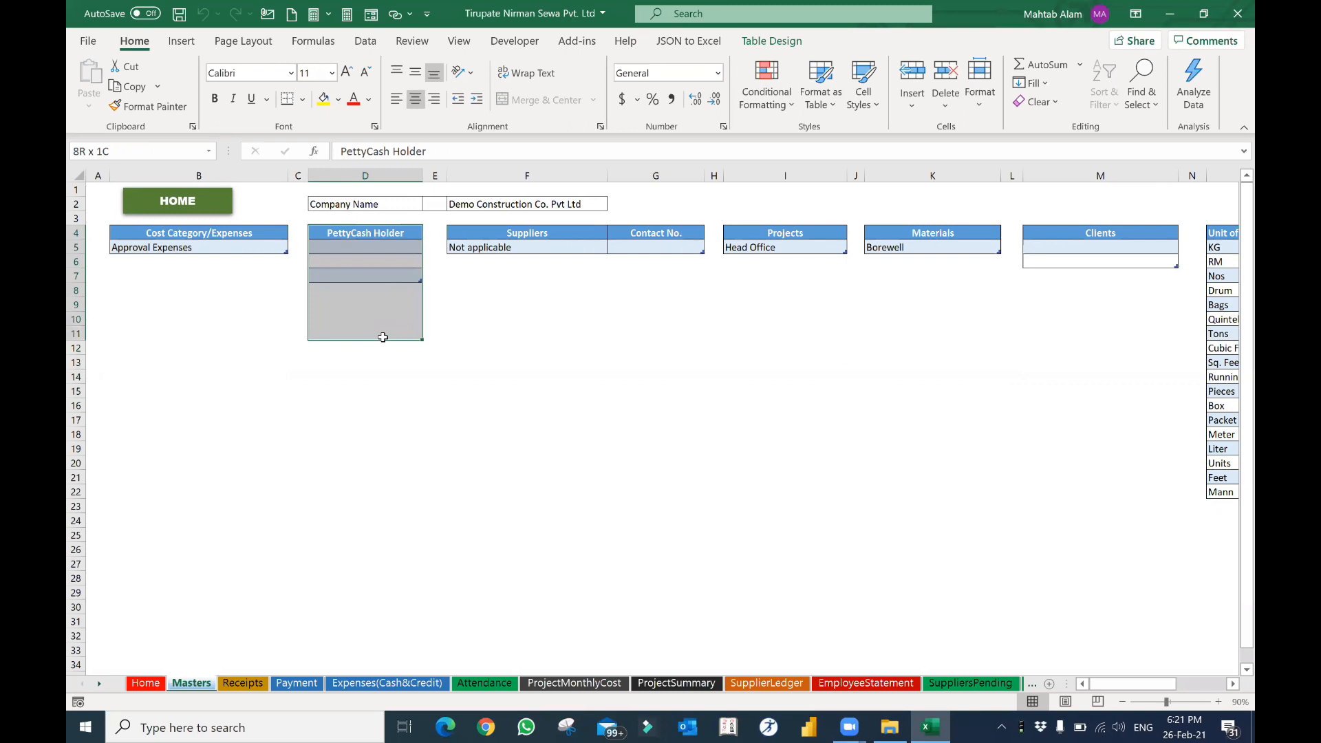
Step: Examine the PettyCash Holder, Suppliers, Projects and Materials lists on the Masters sheet
{"action": "left_click_drag", "start_coordinate": [382, 337], "coordinate": [383, 338]}
{"action": "left_click_drag", "start_coordinate": [533, 234], "coordinate": [606, 451]}
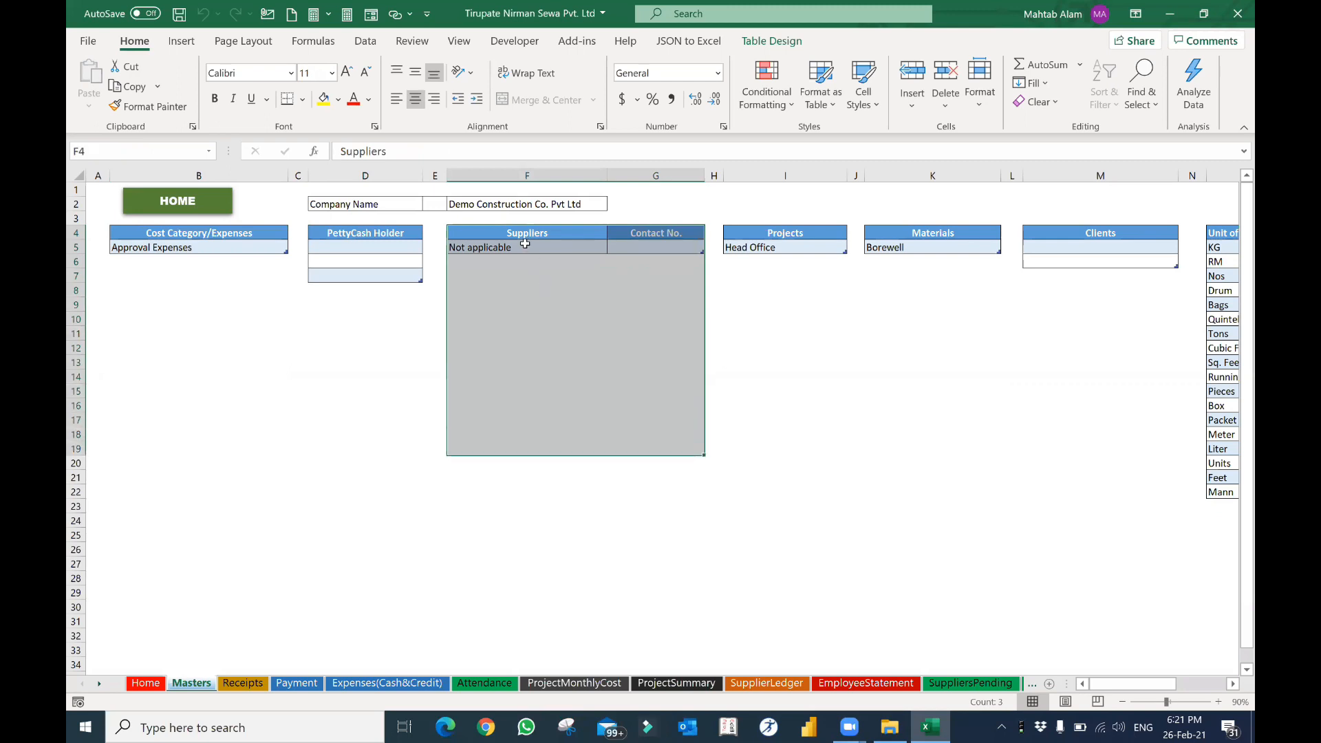
{"action": "left_click", "coordinate": [525, 245]}
{"action": "left_click", "coordinate": [502, 272]}
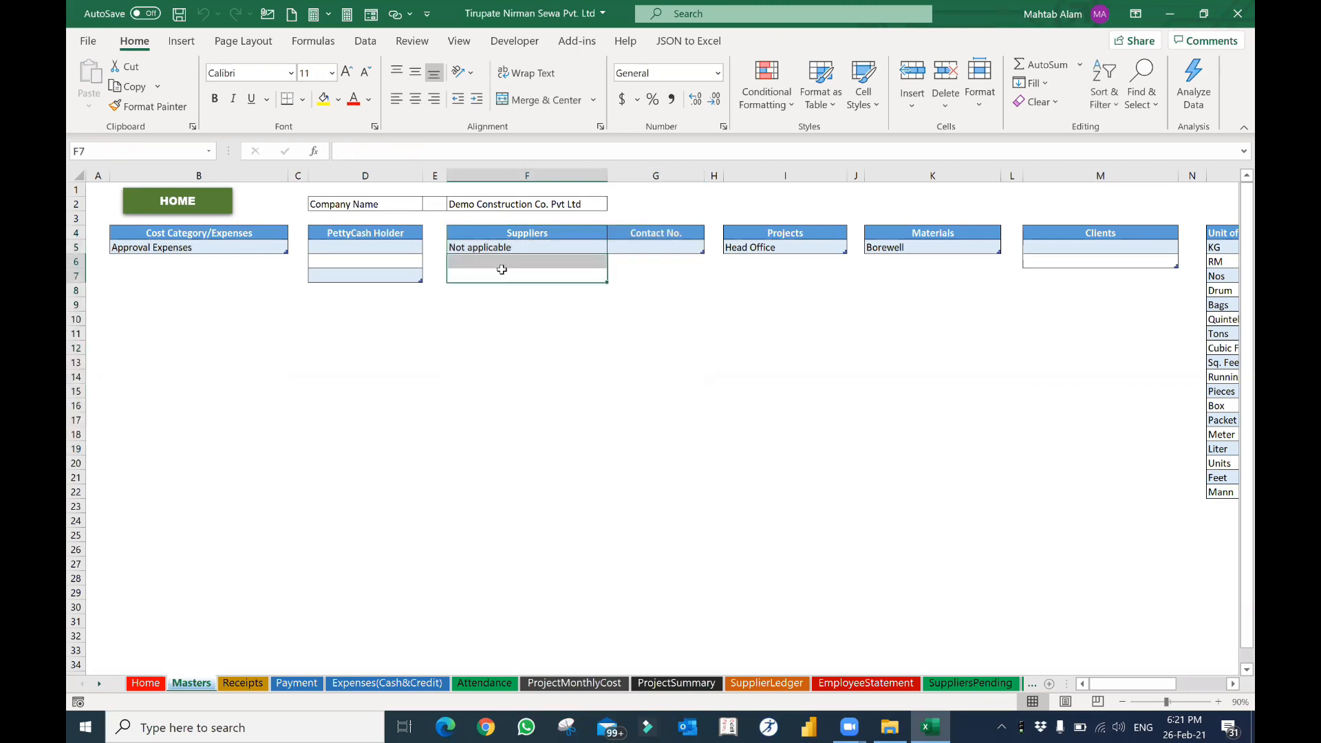
{"action": "key", "text": "Up"}
{"action": "key", "text": "Right"}
{"action": "key", "text": "Left"}
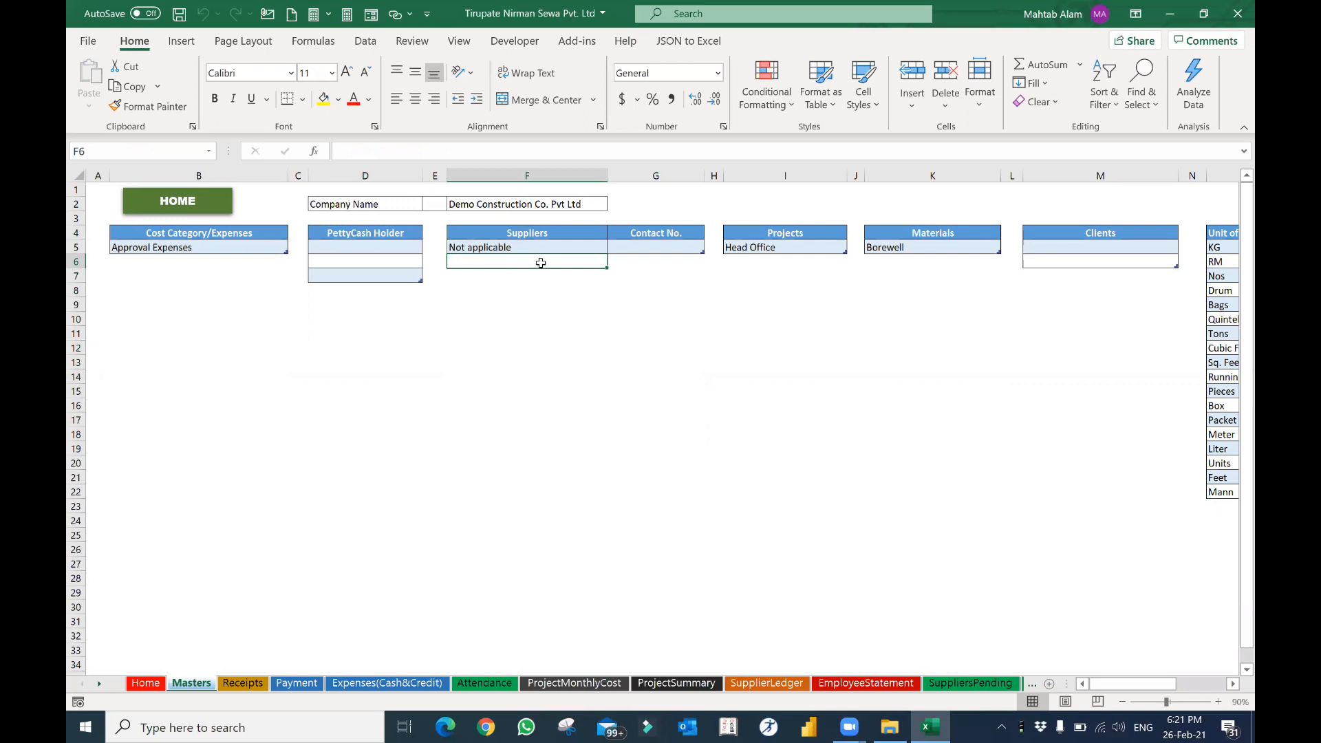
{"action": "left_click", "coordinate": [556, 235]}
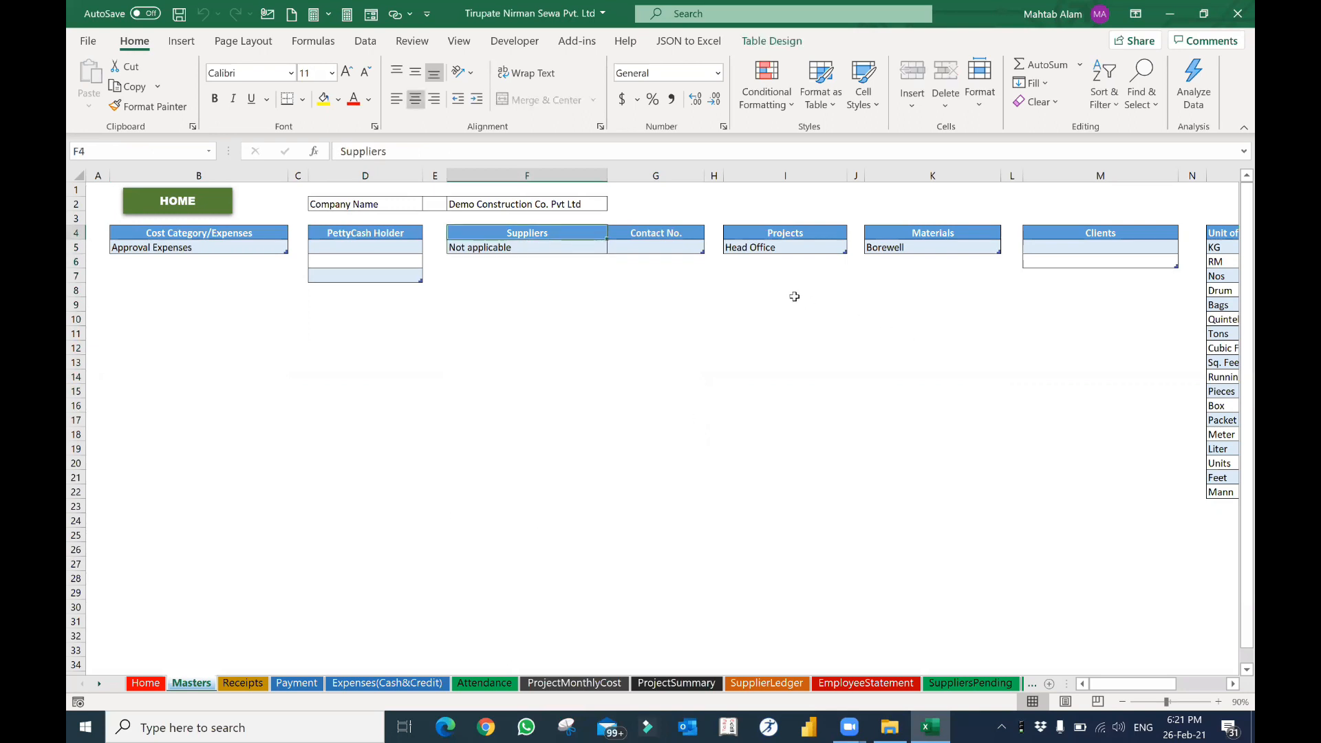
{"action": "mouse_move", "coordinate": [791, 233]}
{"action": "left_mouse_down"}
{"action": "mouse_move", "coordinate": [792, 312]}
{"action": "mouse_move", "coordinate": [790, 254]}
{"action": "left_mouse_up"}
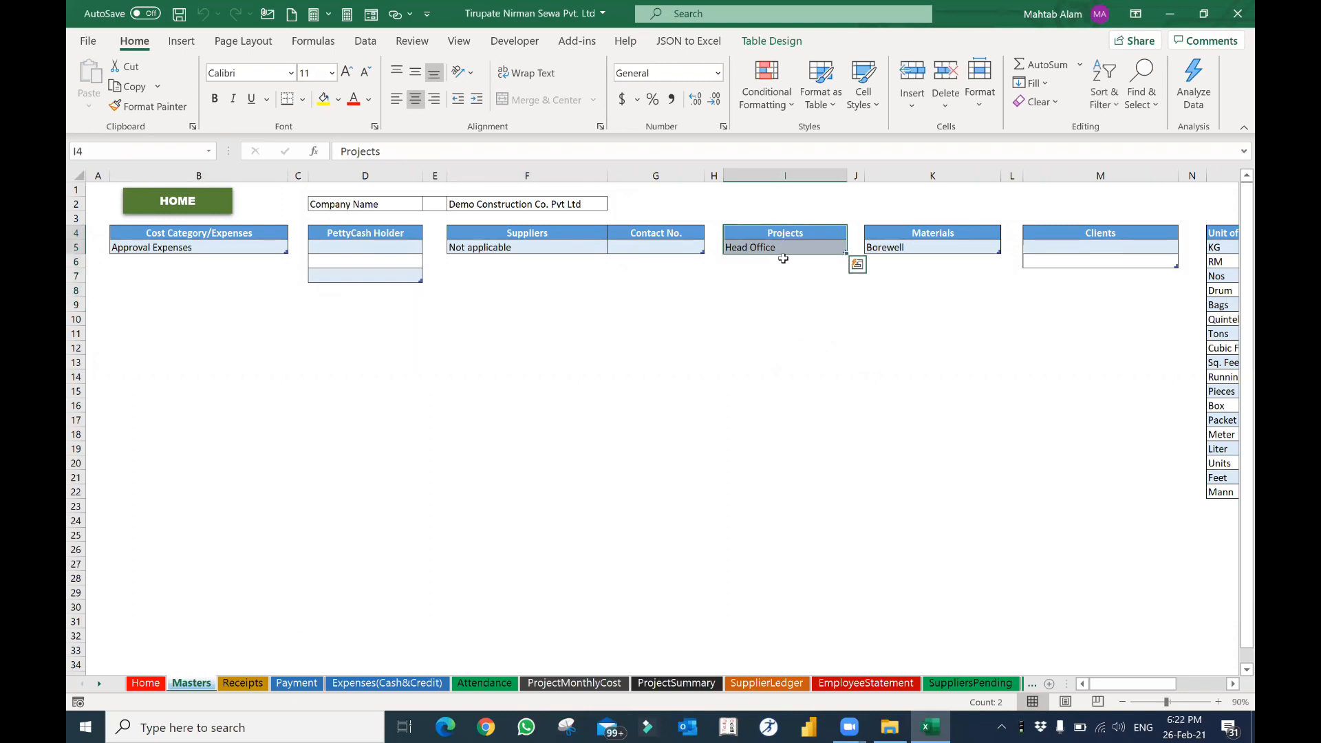
{"action": "left_click", "coordinate": [919, 235]}
{"action": "left_click", "coordinate": [935, 362], "text": "shift"}
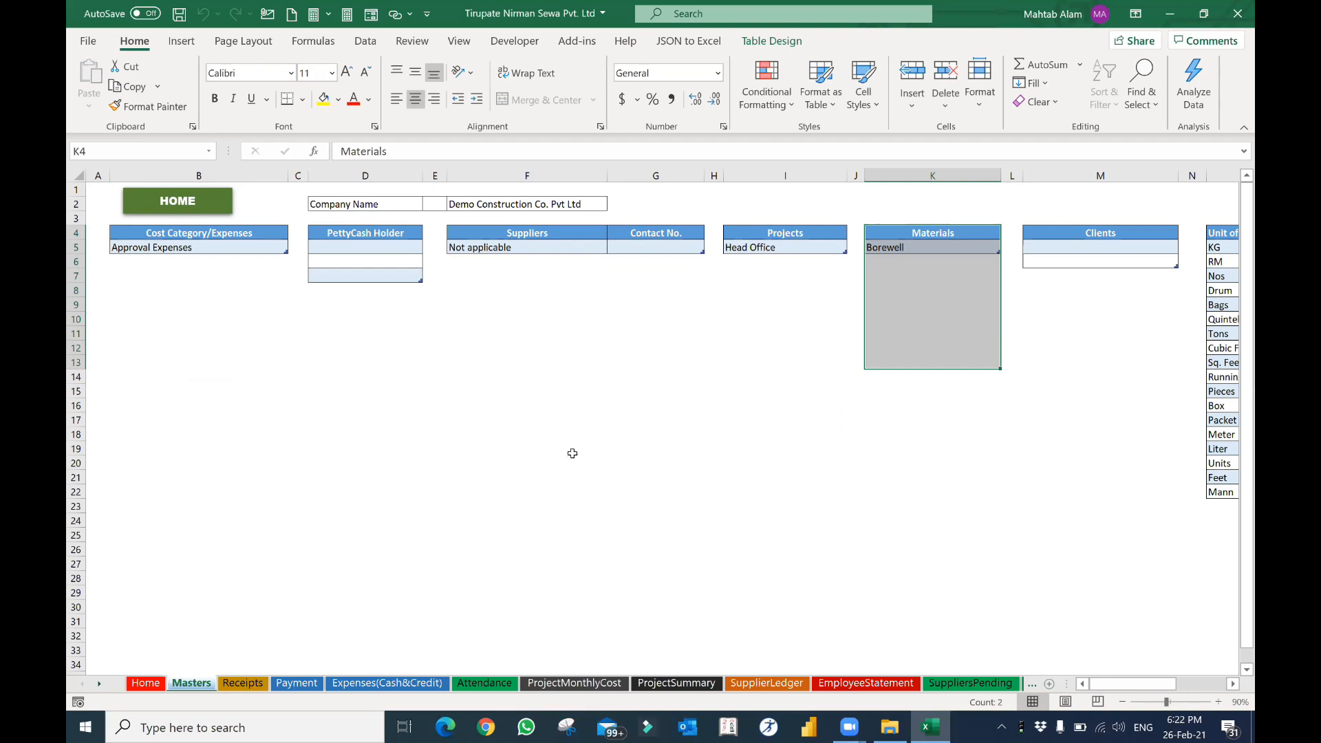
{"action": "left_click_drag", "start_coordinate": [927, 238], "coordinate": [923, 457]}
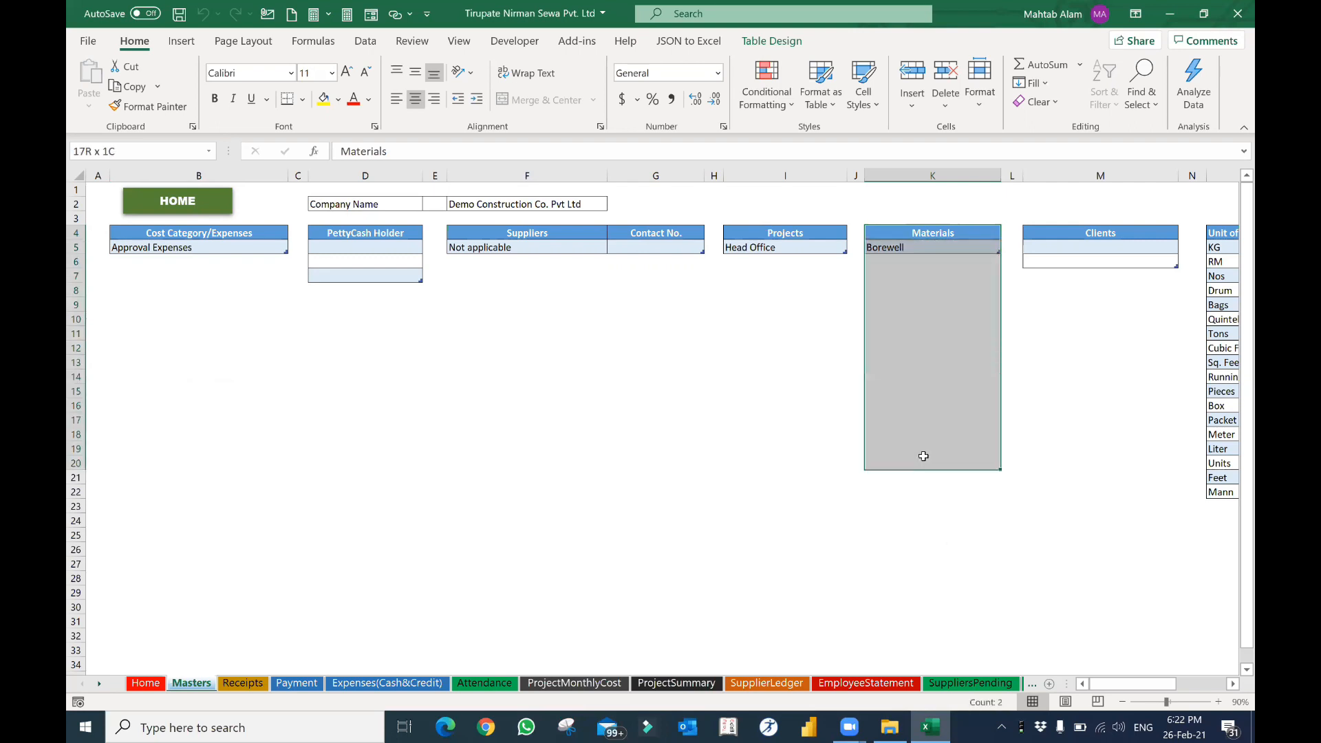
Step: Examine the Clients and Unit of Measure lists on the Masters sheet
{"action": "left_click_drag", "start_coordinate": [1120, 687], "coordinate": [1145, 687]}
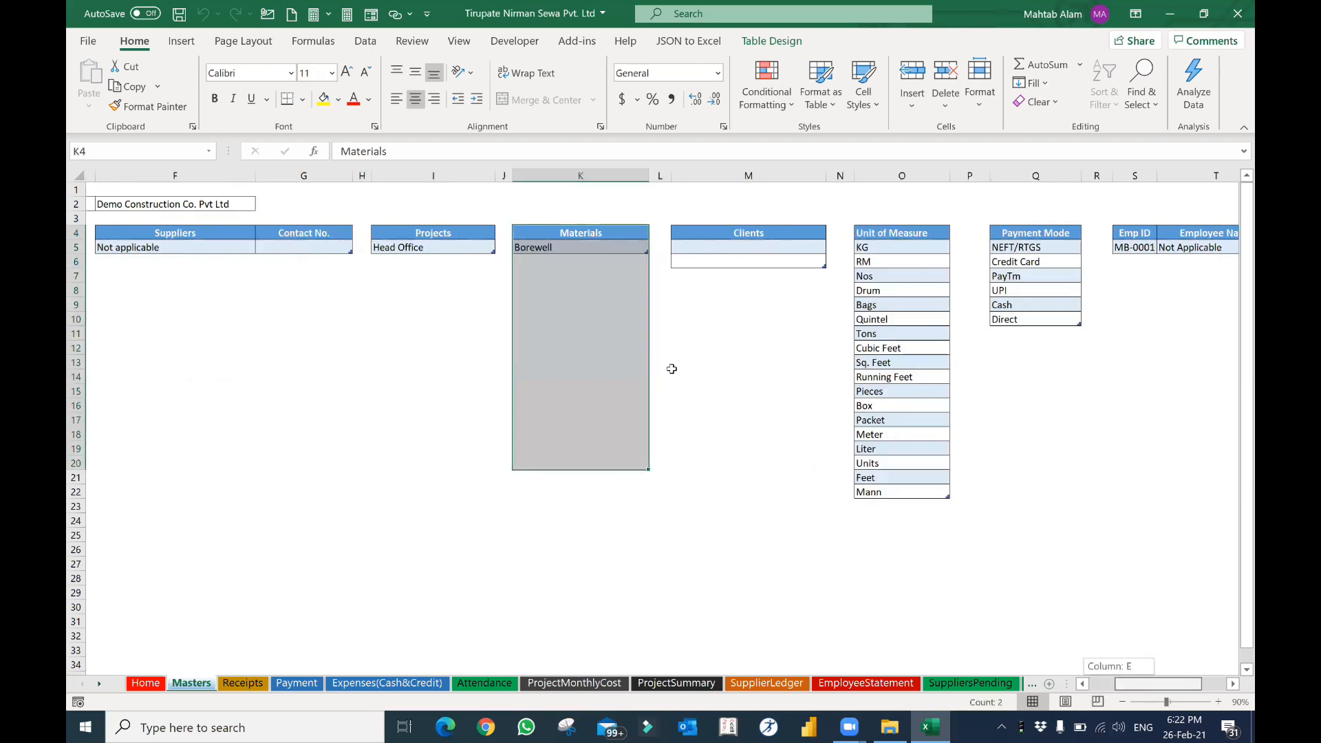
{"action": "left_click_drag", "start_coordinate": [732, 239], "coordinate": [759, 499]}
{"action": "left_click", "coordinate": [731, 250]}
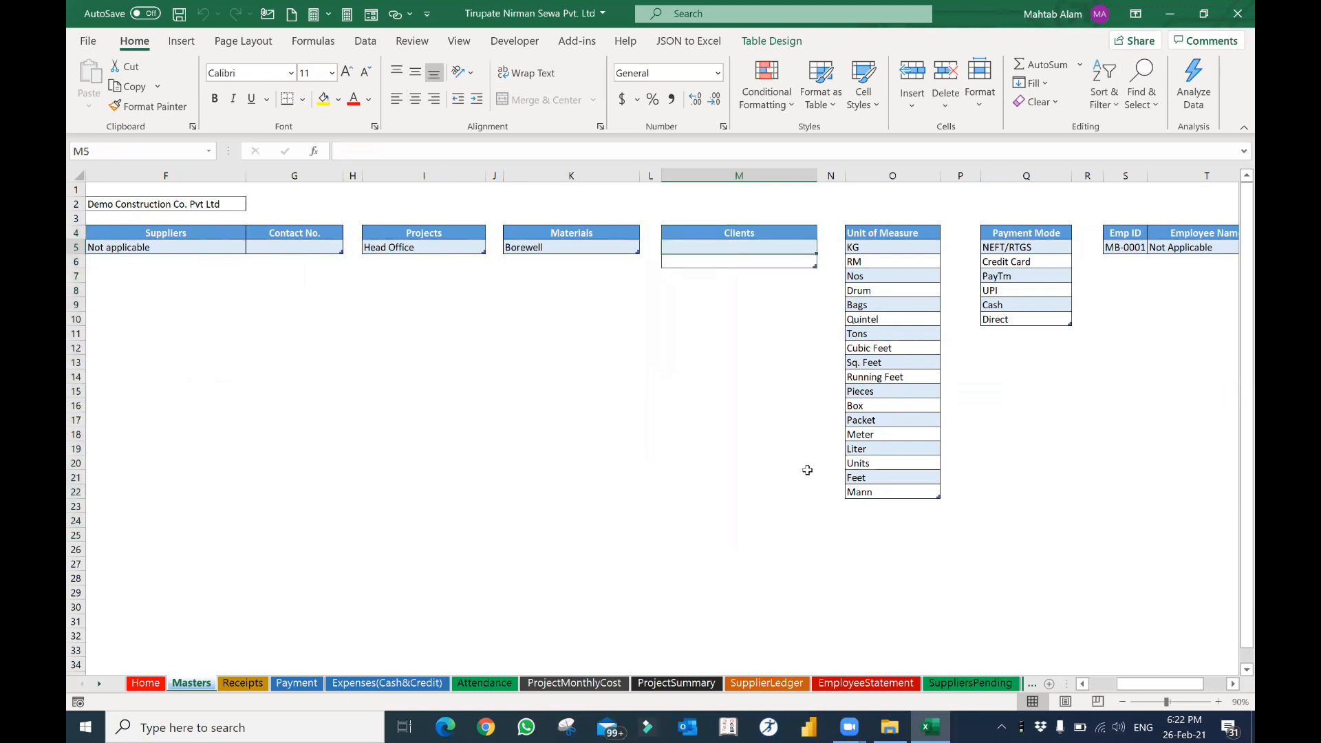
{"action": "left_click", "coordinate": [872, 229]}
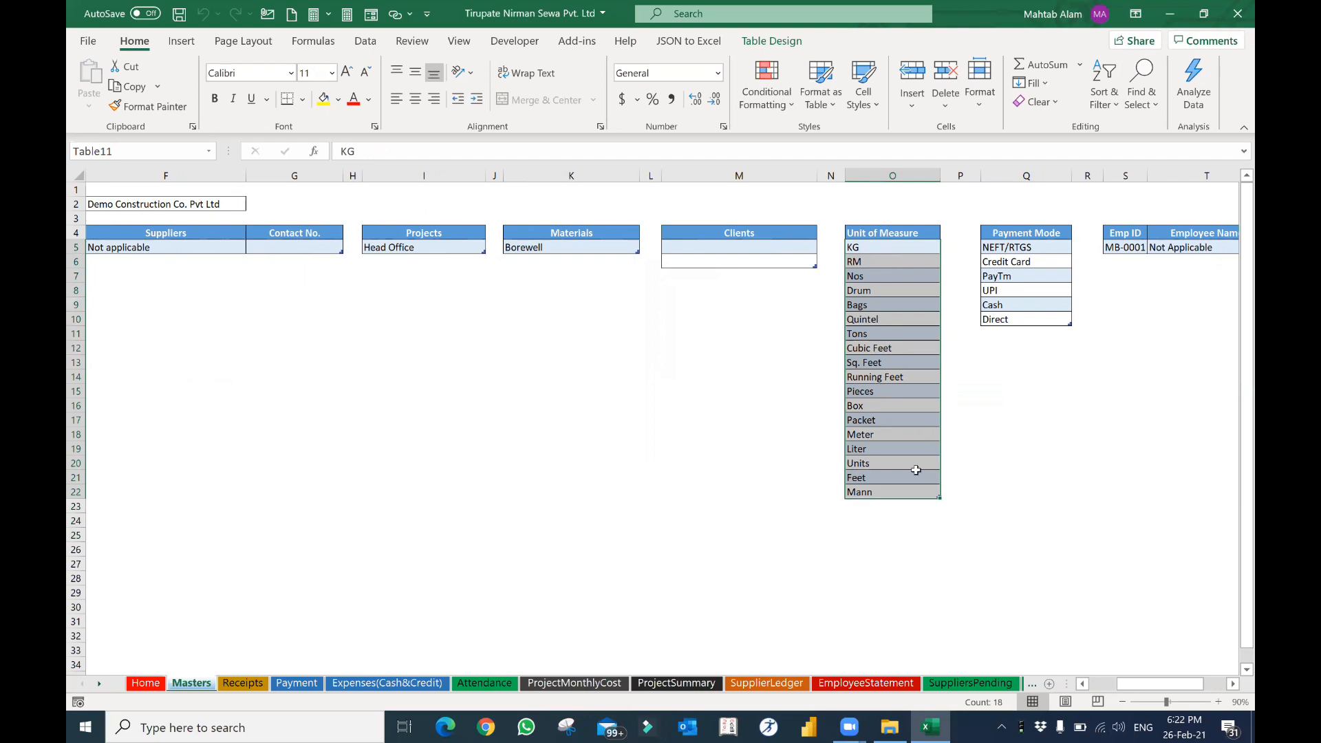
Step: Narrow the blank column P beside the Payment Mode list slightly and review the payment modes
{"action": "left_click", "coordinate": [1029, 251]}
{"action": "left_click_drag", "start_coordinate": [980, 177], "coordinate": [967, 177]}
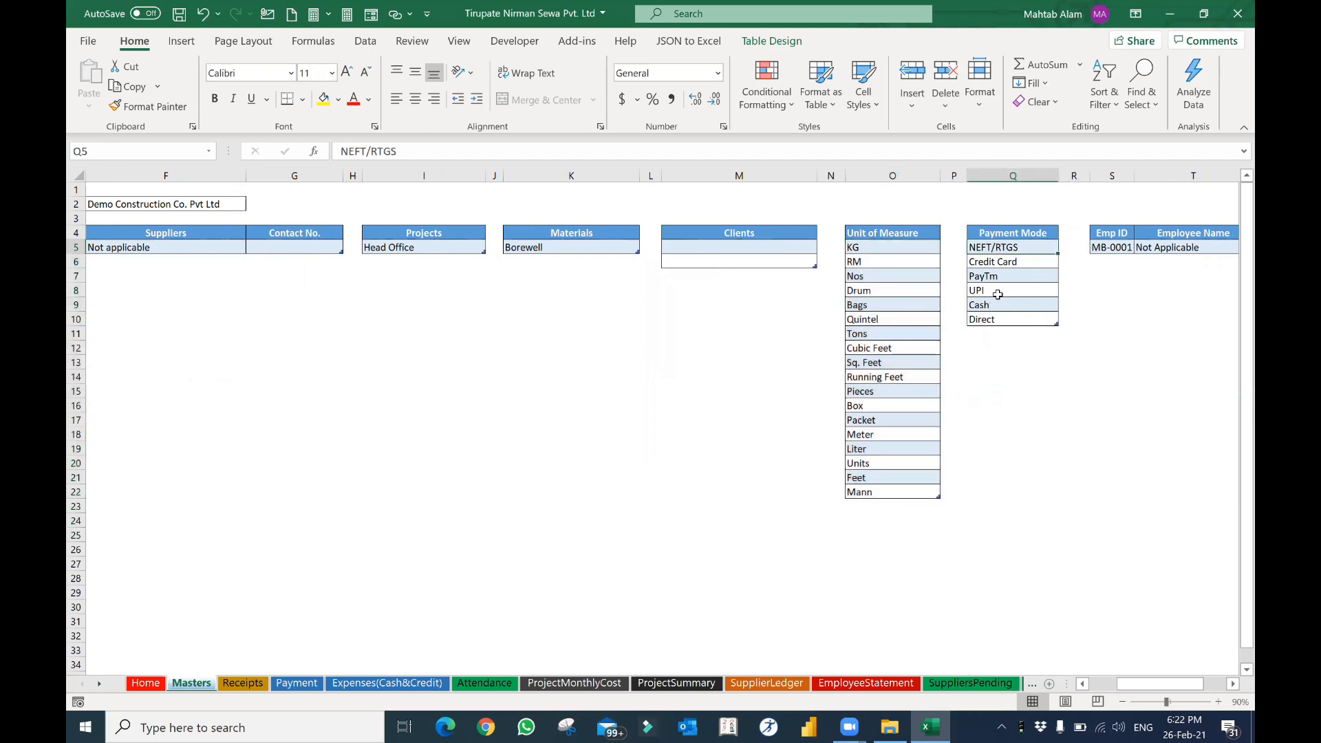
{"action": "left_click", "coordinate": [1016, 335]}
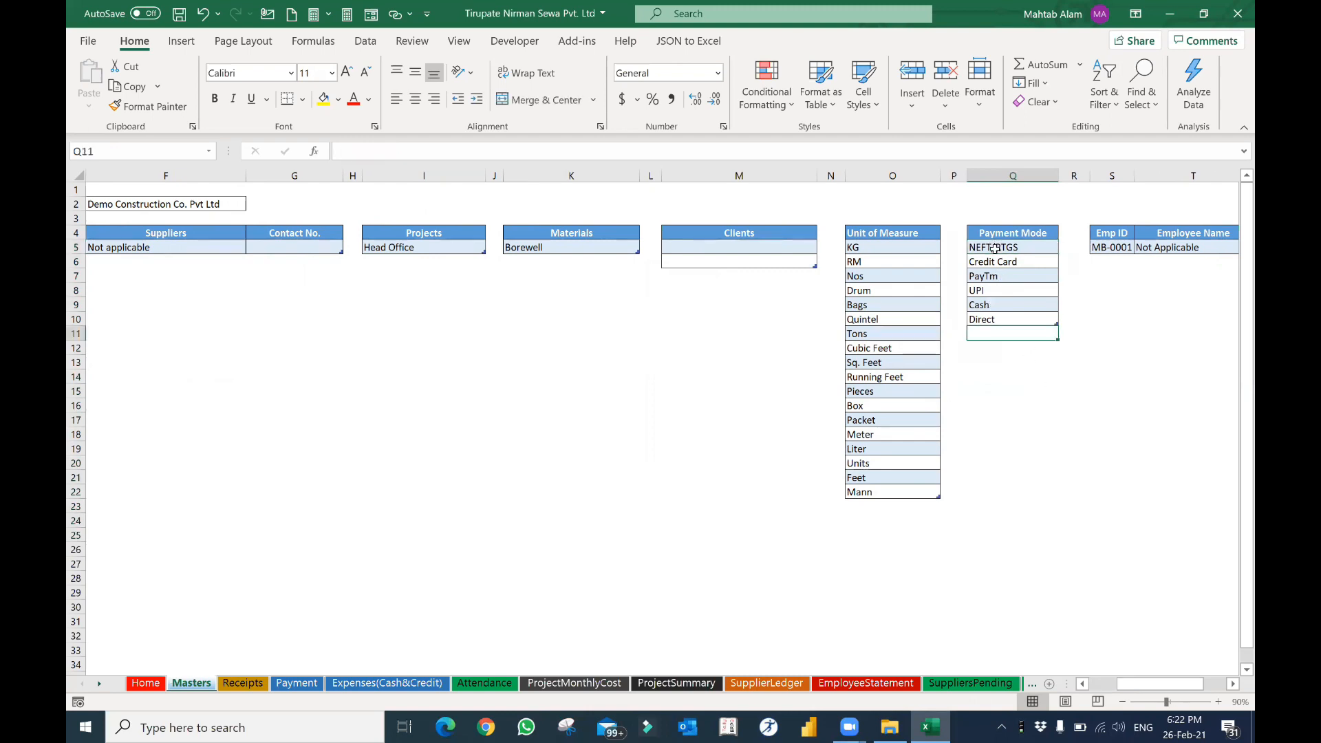
{"action": "left_click_drag", "start_coordinate": [994, 243], "coordinate": [1012, 335]}
Step: Review the employee table and auto-fit the width of its Basic Earning column
{"action": "left_click_drag", "start_coordinate": [1185, 690], "coordinate": [1205, 690]}
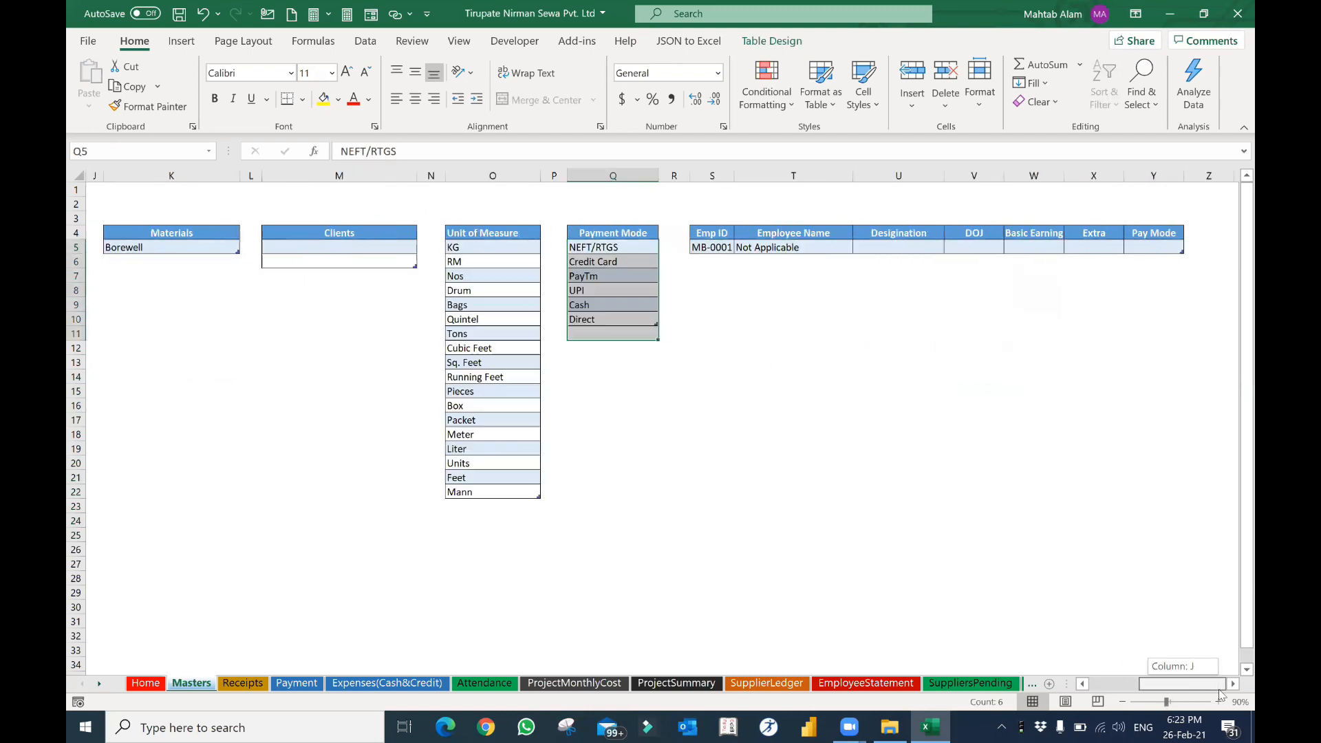
{"action": "left_click", "coordinate": [725, 247]}
{"action": "left_click", "coordinate": [797, 246]}
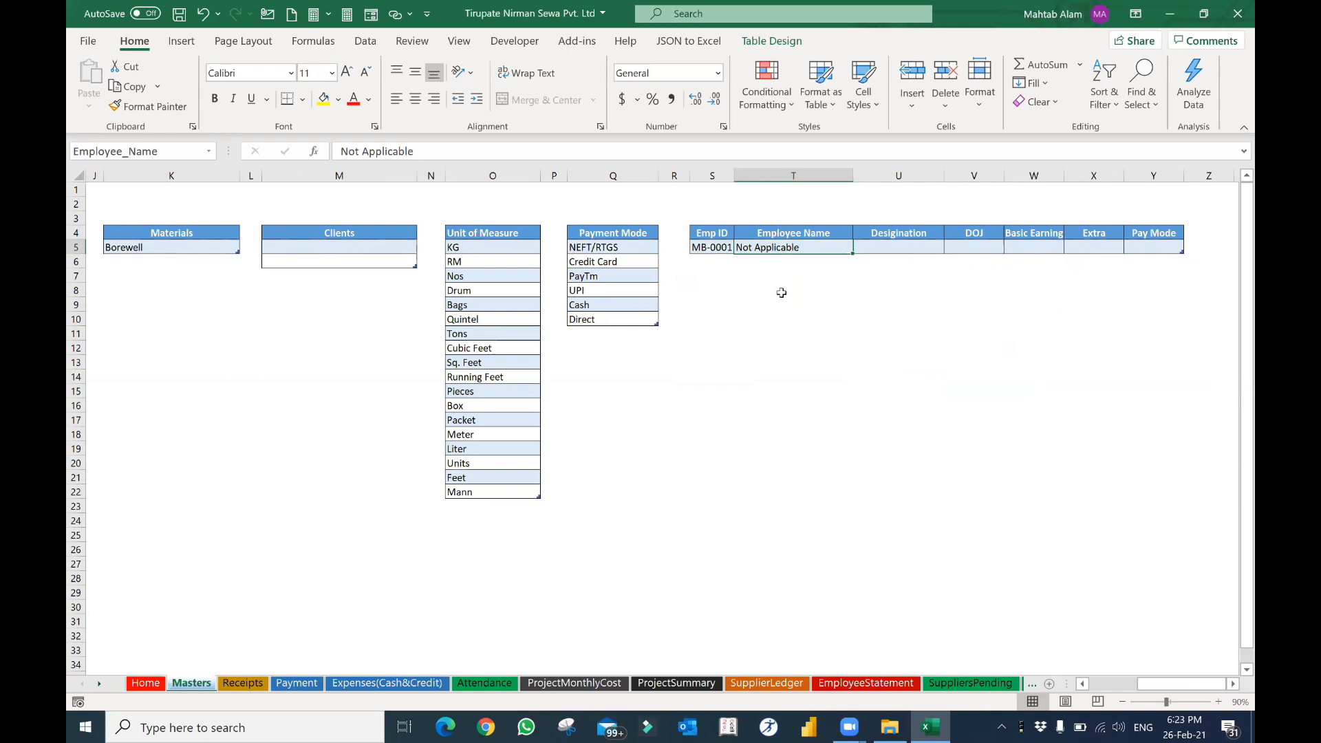
{"action": "double_click", "coordinate": [1064, 175]}
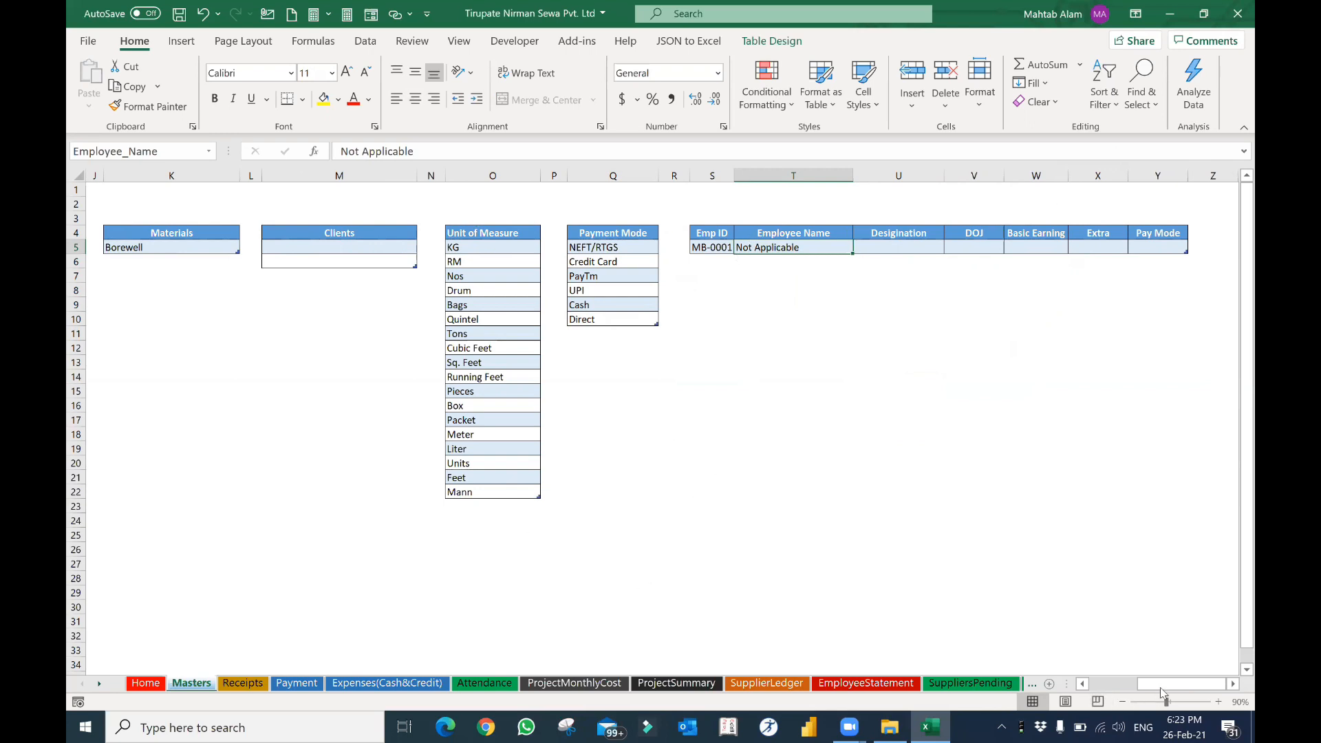
{"action": "left_click_drag", "start_coordinate": [1153, 690], "coordinate": [1119, 695]}
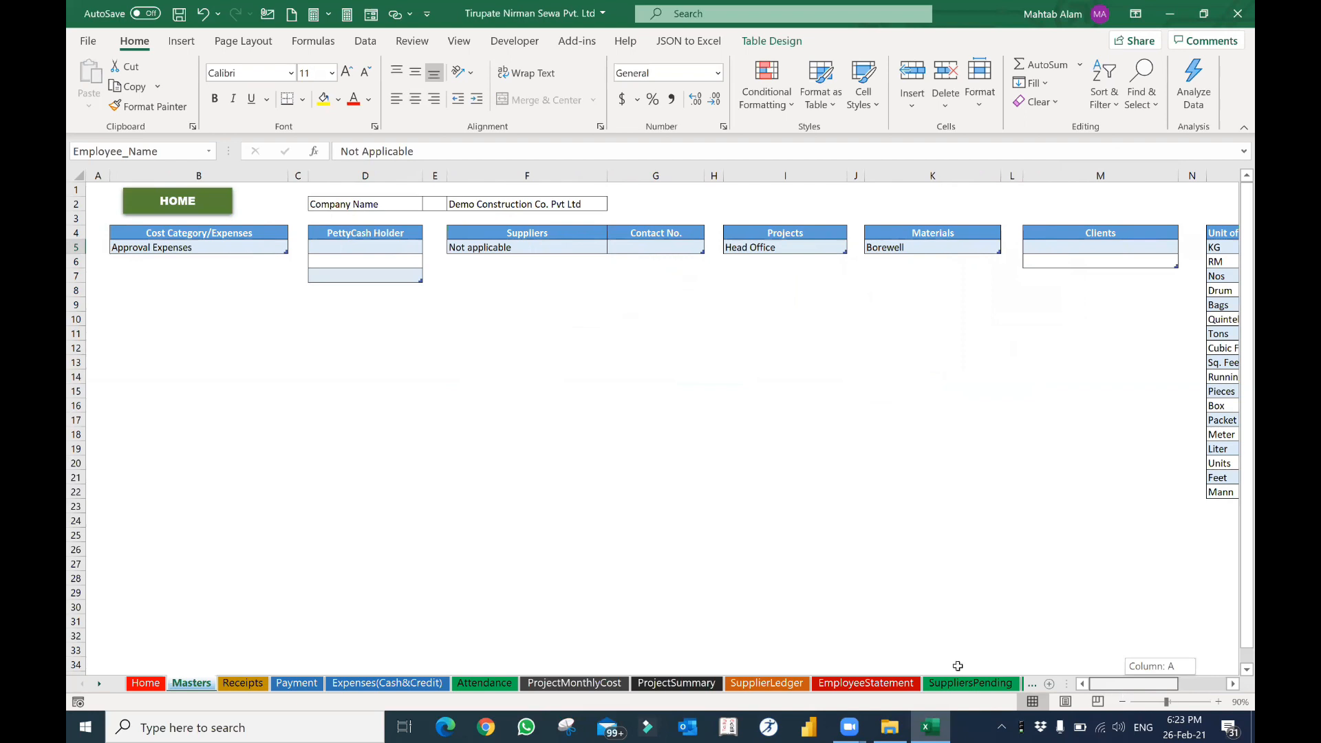
Step: Go to the Expenses (Cash/Credit) sheet and enter the date 26-Feb-21 in row 8
{"action": "left_click", "coordinate": [196, 200]}
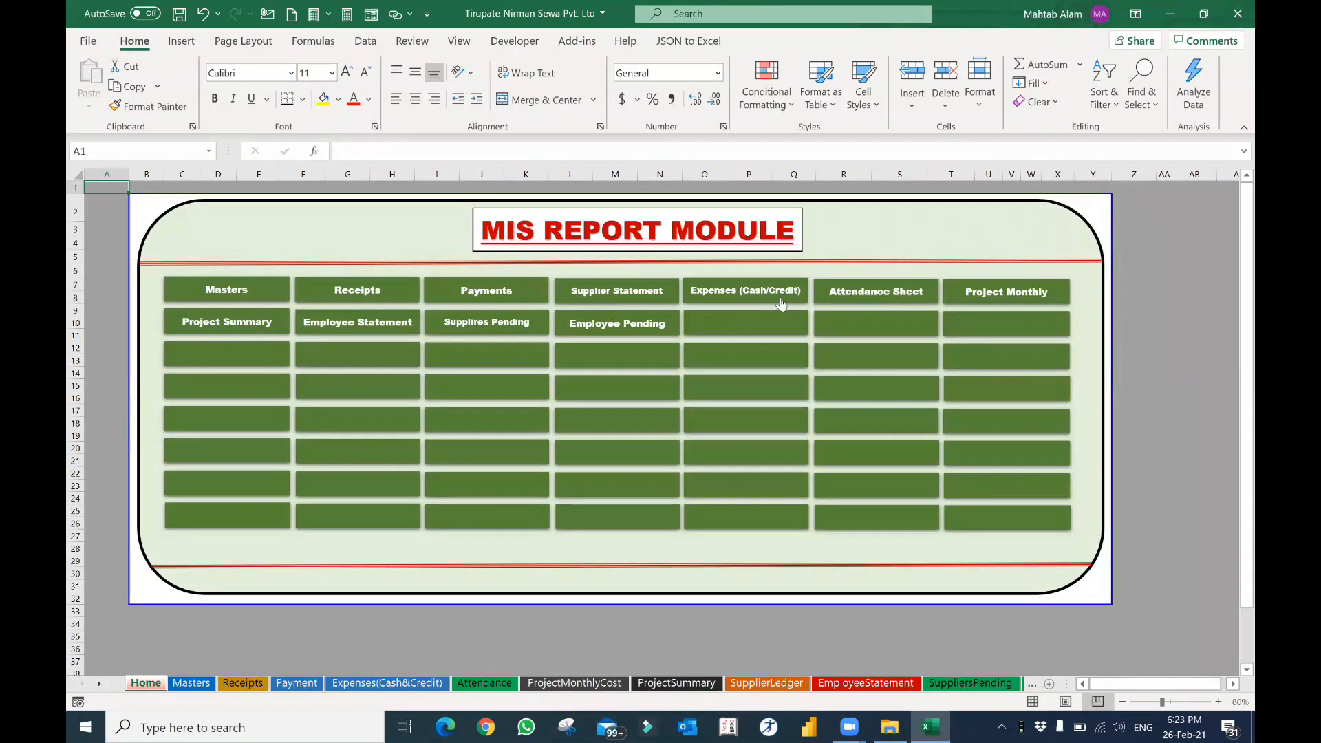
{"action": "left_click", "coordinate": [737, 289]}
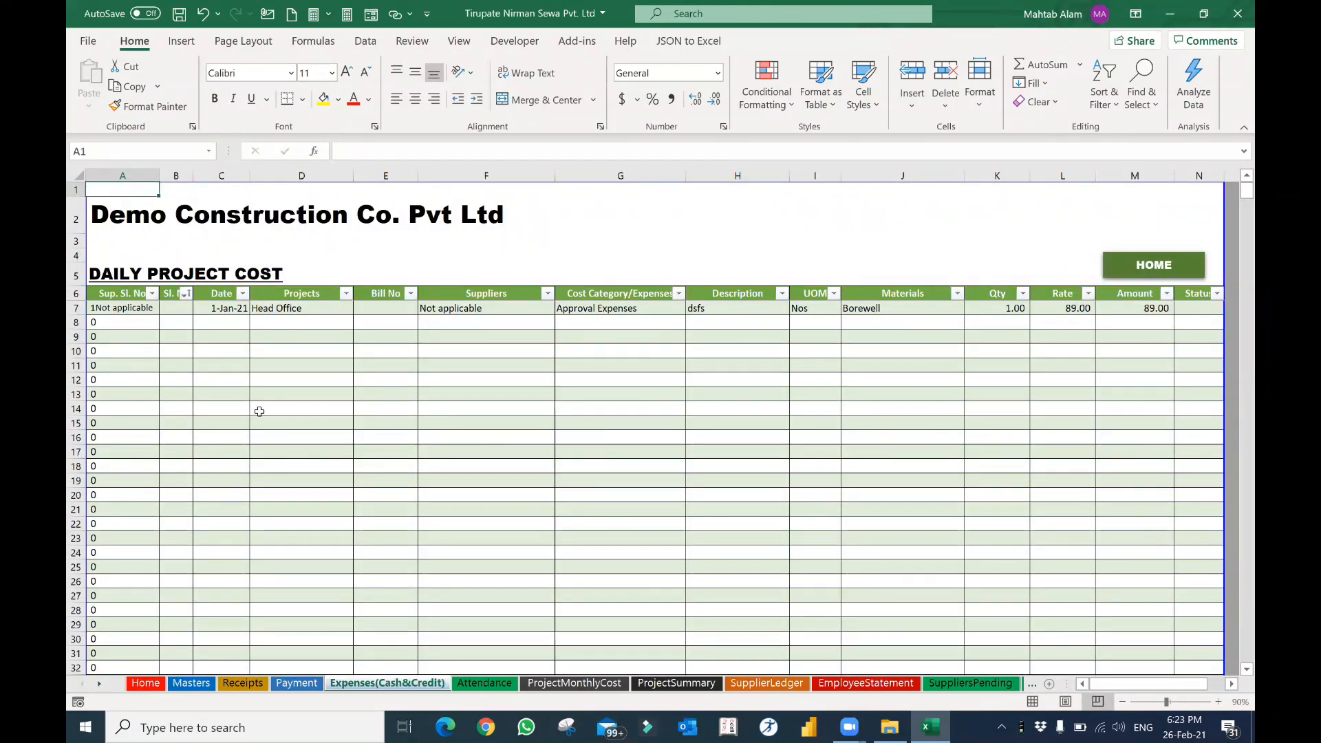
{"action": "left_click", "coordinate": [211, 313]}
{"action": "left_click", "coordinate": [239, 321]}
{"action": "type", "text": "1-"}
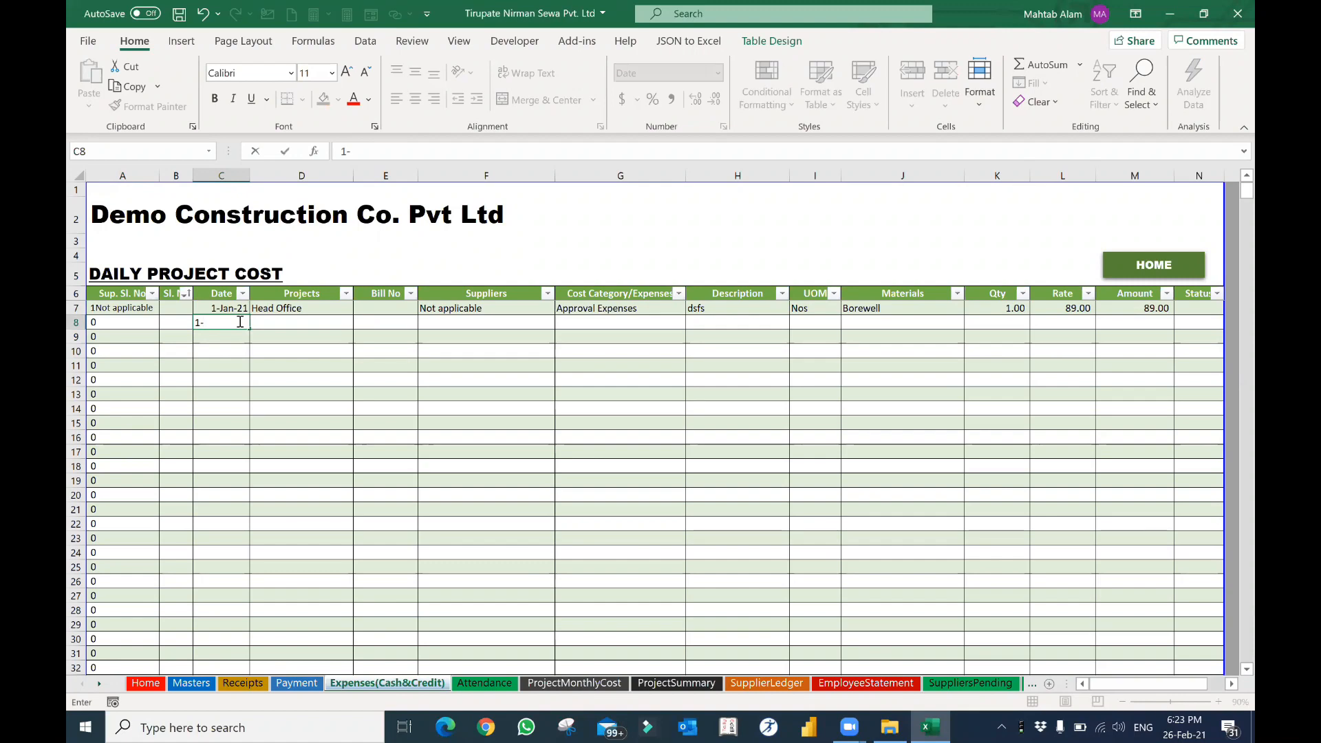
{"action": "key", "text": "BackSpace"}
{"action": "type", "text": "26"}
{"action": "type", "text": "-02"}
{"action": "key", "text": "Return"}
Step: Set the project of the 26-Feb-21 expense entry to Head Office
{"action": "left_click", "coordinate": [302, 309]}
{"action": "left_click", "coordinate": [307, 323]}
{"action": "left_click", "coordinate": [360, 323]}
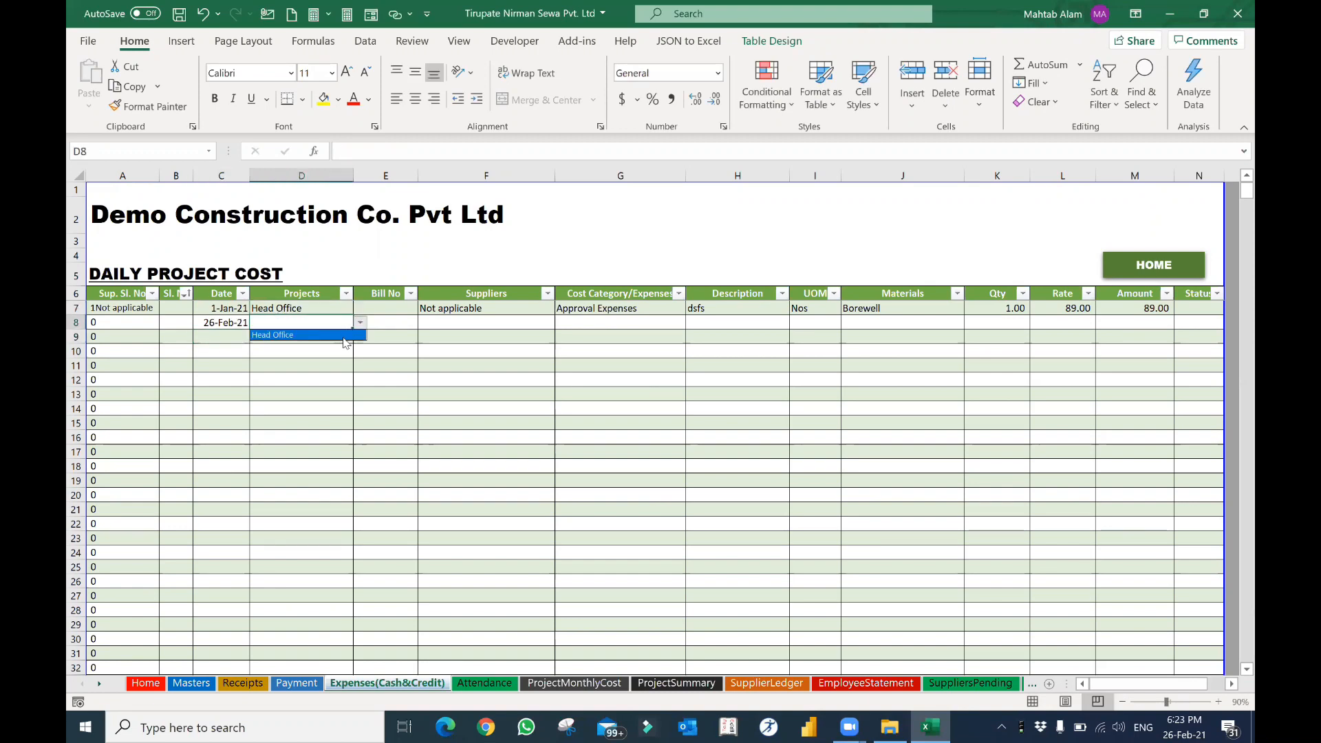
{"action": "left_click", "coordinate": [344, 336]}
Step: Add Project -01 to the Projects list on the Masters sheet, below Head Office
{"action": "left_click", "coordinate": [1151, 265]}
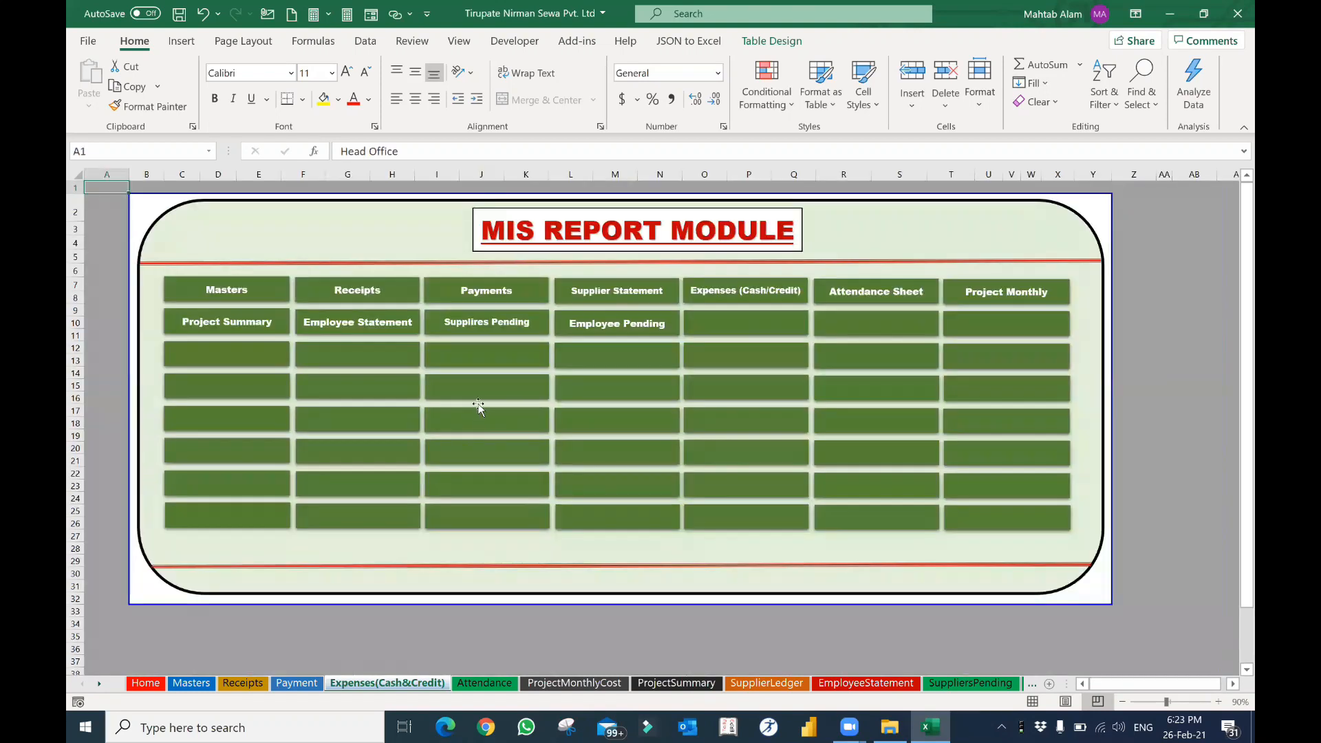
{"action": "left_click", "coordinate": [237, 288]}
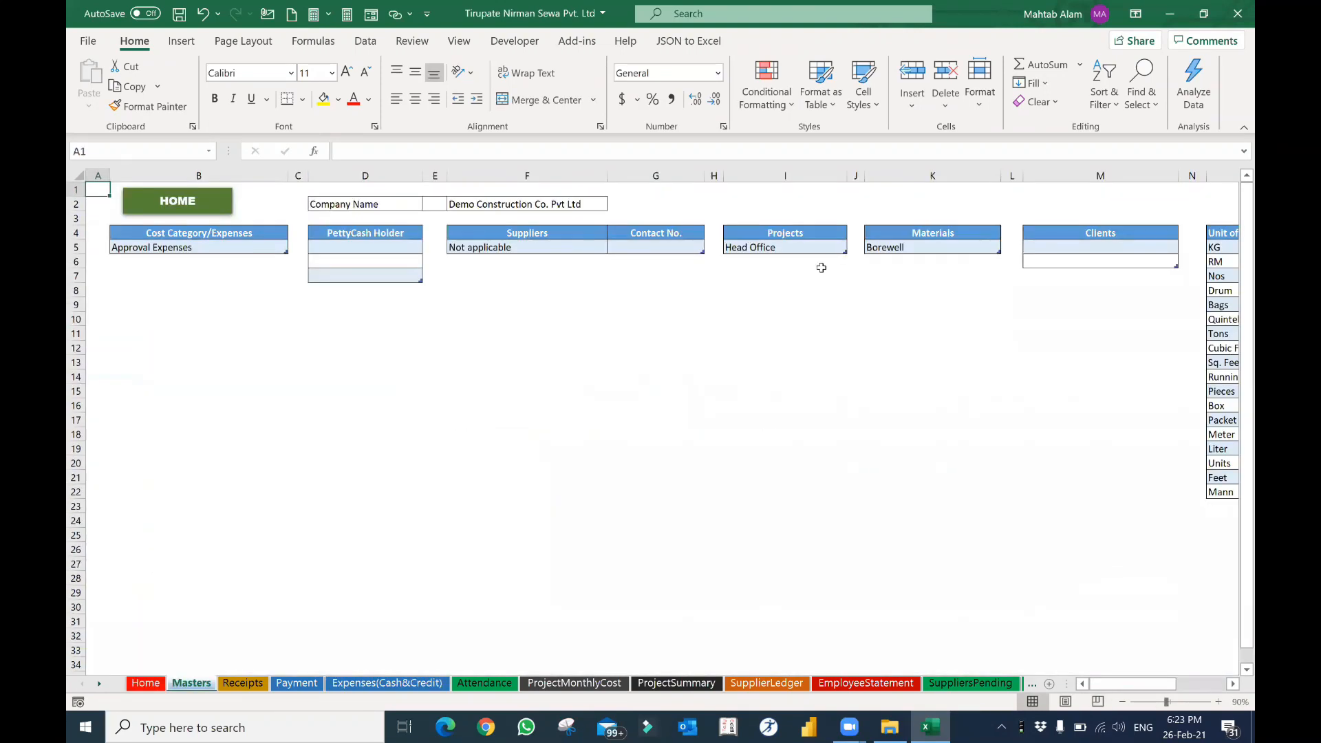
{"action": "left_click", "coordinate": [788, 261]}
{"action": "type", "text": "Project -01"}
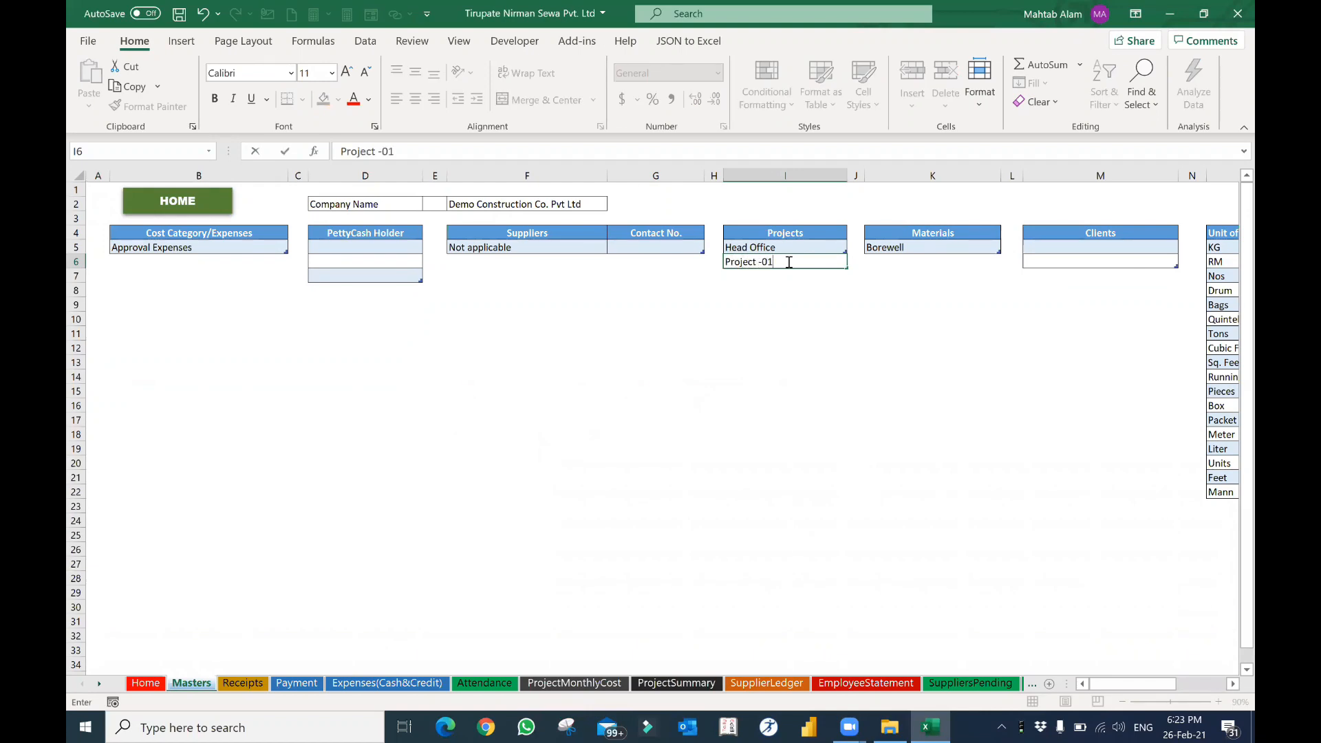
{"action": "key", "text": "Return"}
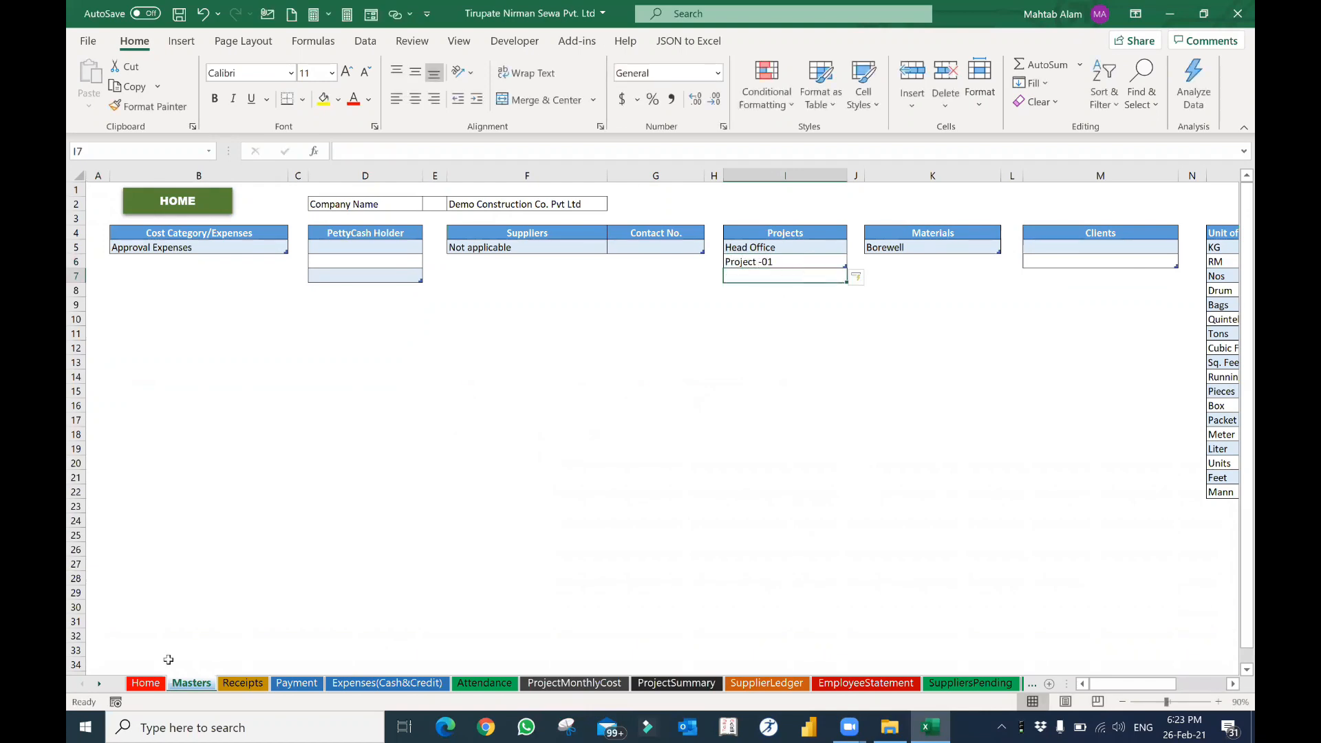
Step: Return to the Expenses (Cash/Credit) sheet and set the row 8 entry's project to Project -01
{"action": "left_click", "coordinate": [180, 200]}
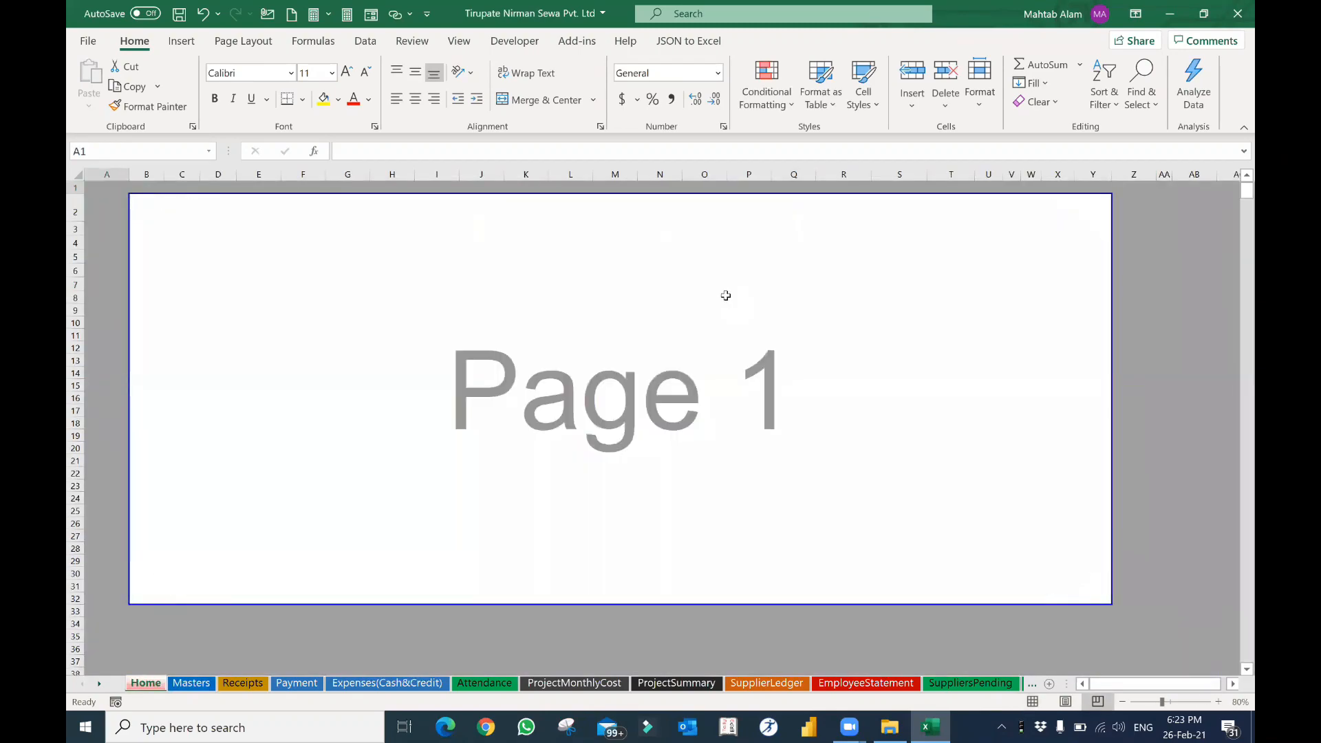
{"action": "left_click", "coordinate": [726, 296]}
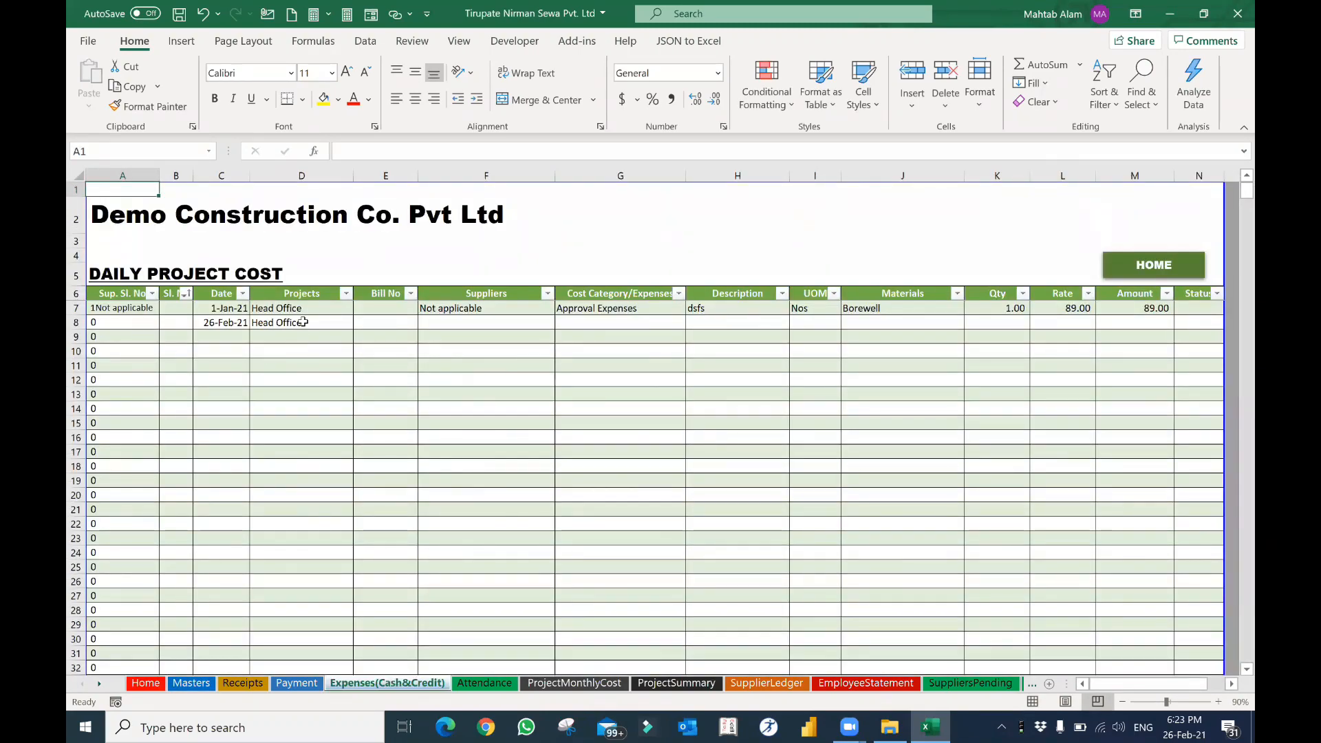
{"action": "left_click", "coordinate": [338, 327]}
{"action": "left_click", "coordinate": [361, 323]}
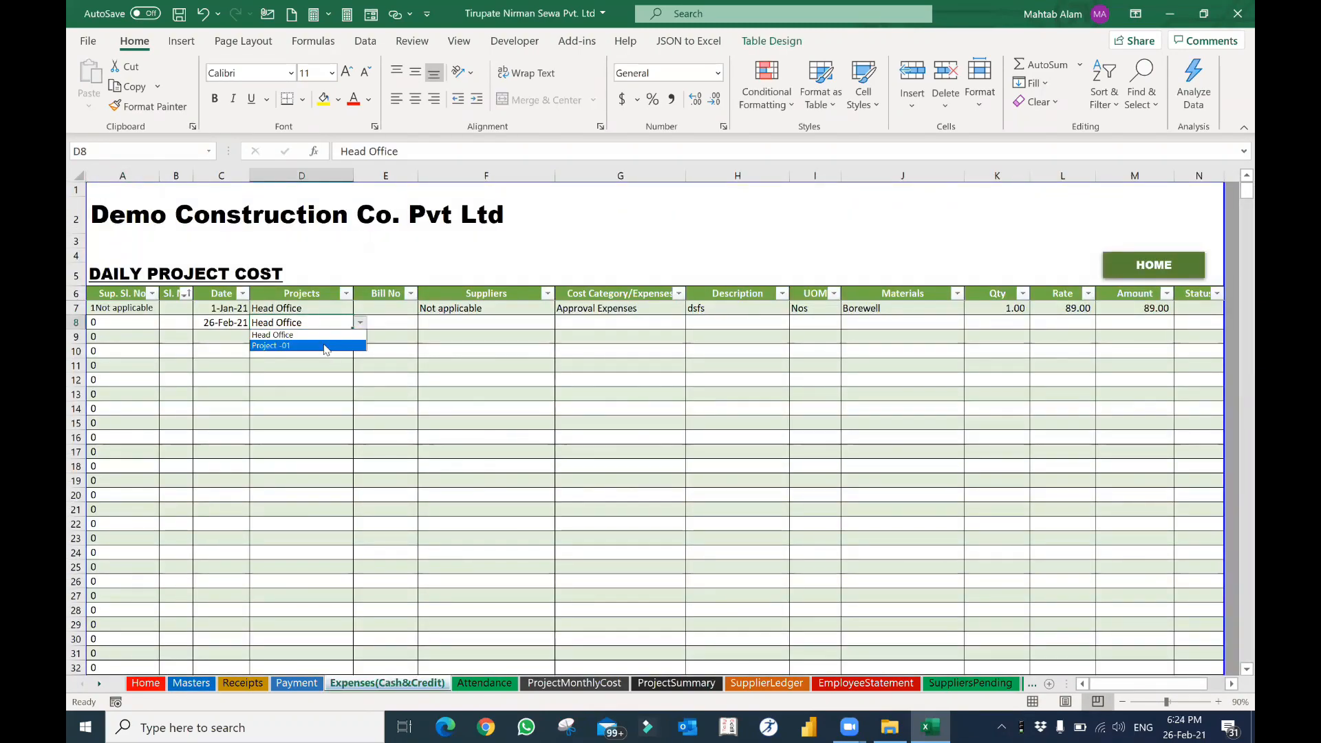
{"action": "left_click", "coordinate": [325, 350]}
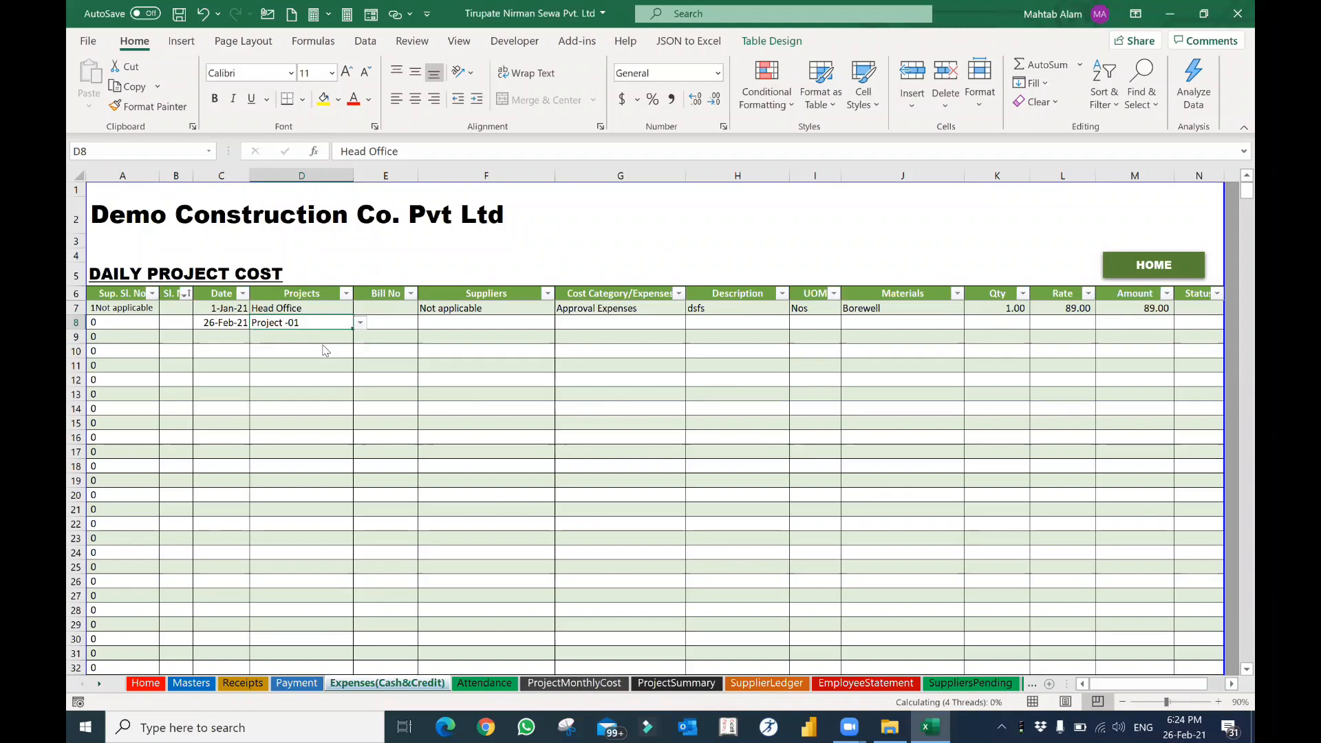
Step: Check the supplier choices for row 8 and add Supplier -01 to the Suppliers list on the Masters sheet
{"action": "left_click", "coordinate": [441, 324]}
{"action": "left_click", "coordinate": [562, 324]}
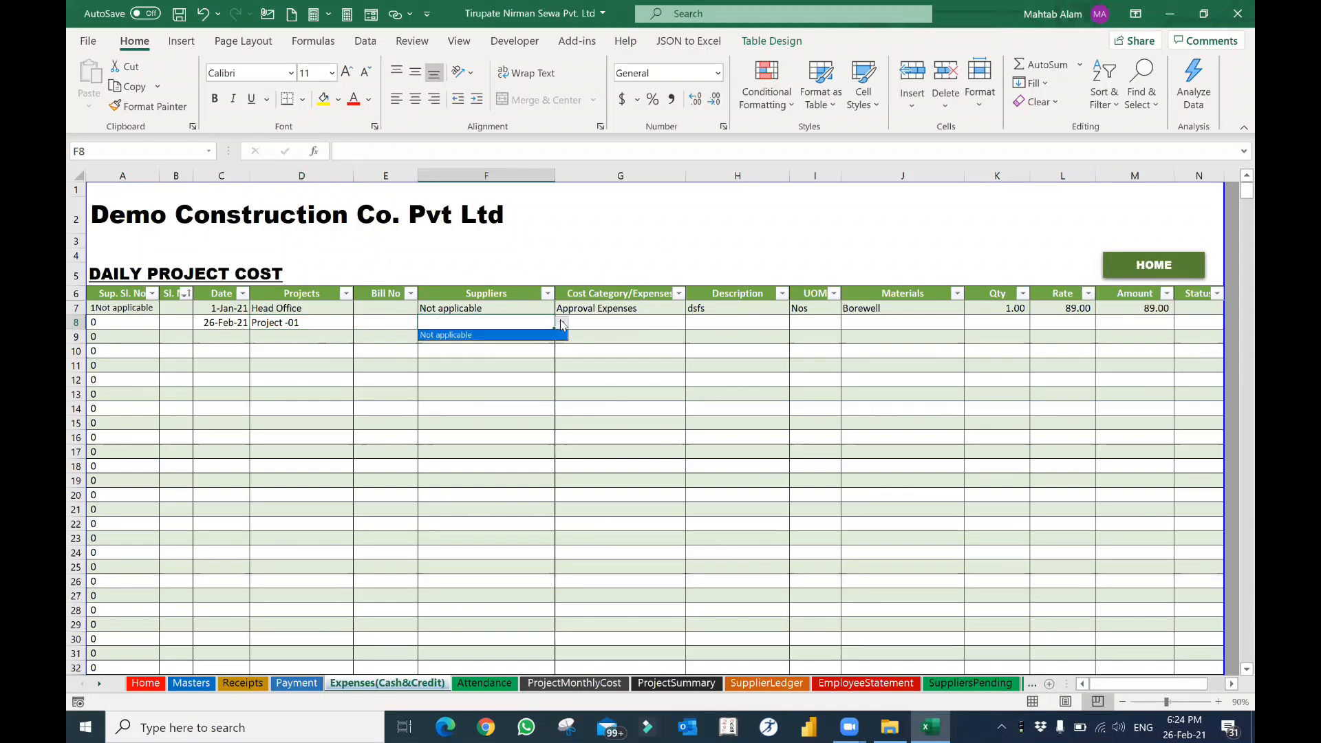
{"action": "left_click", "coordinate": [1140, 262]}
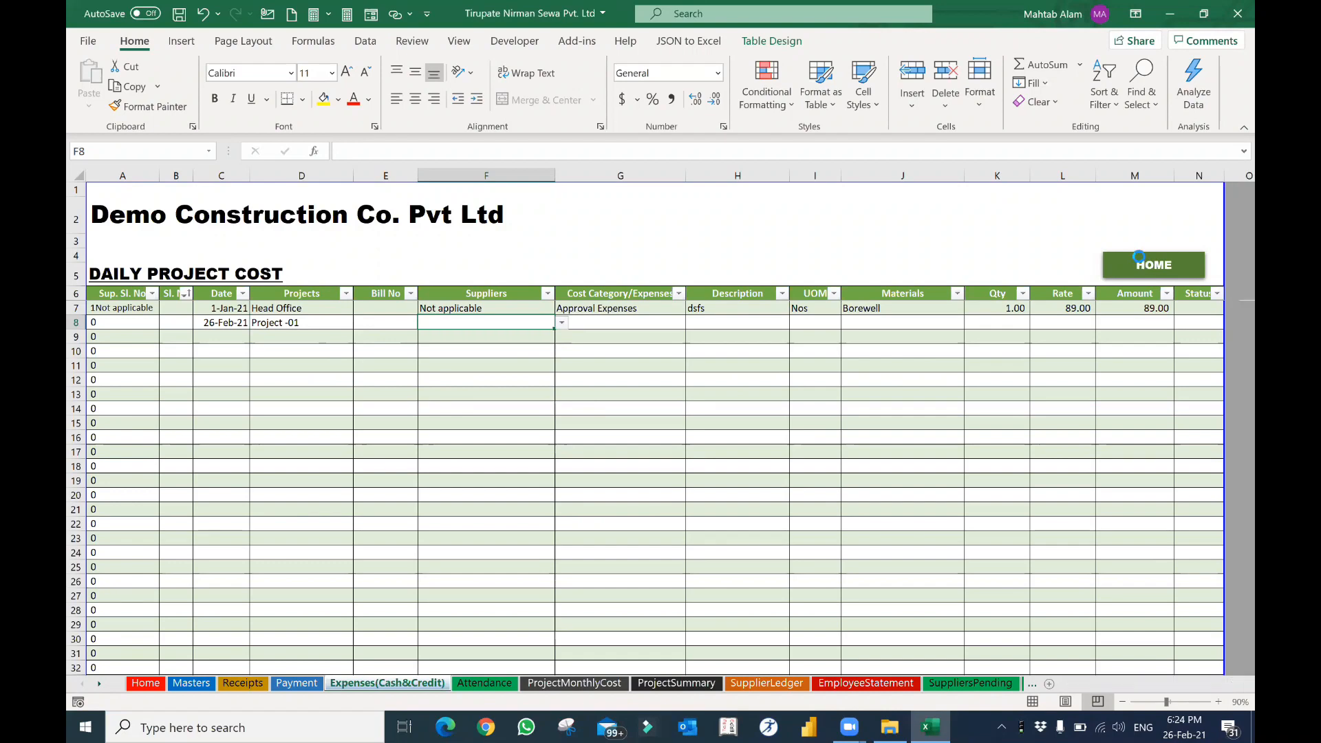
{"action": "left_click", "coordinate": [1139, 261]}
{"action": "left_click", "coordinate": [263, 294]}
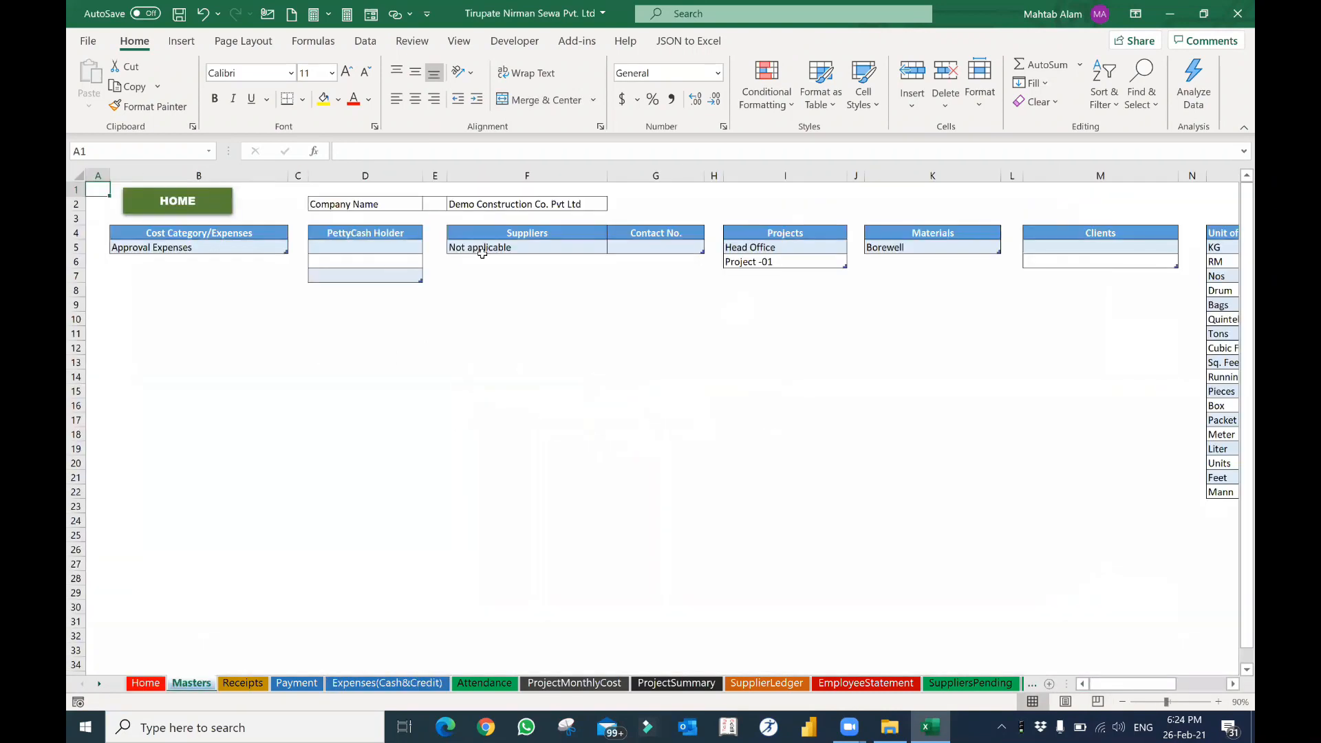
{"action": "left_click", "coordinate": [486, 262]}
{"action": "type", "text": "Supplier"}
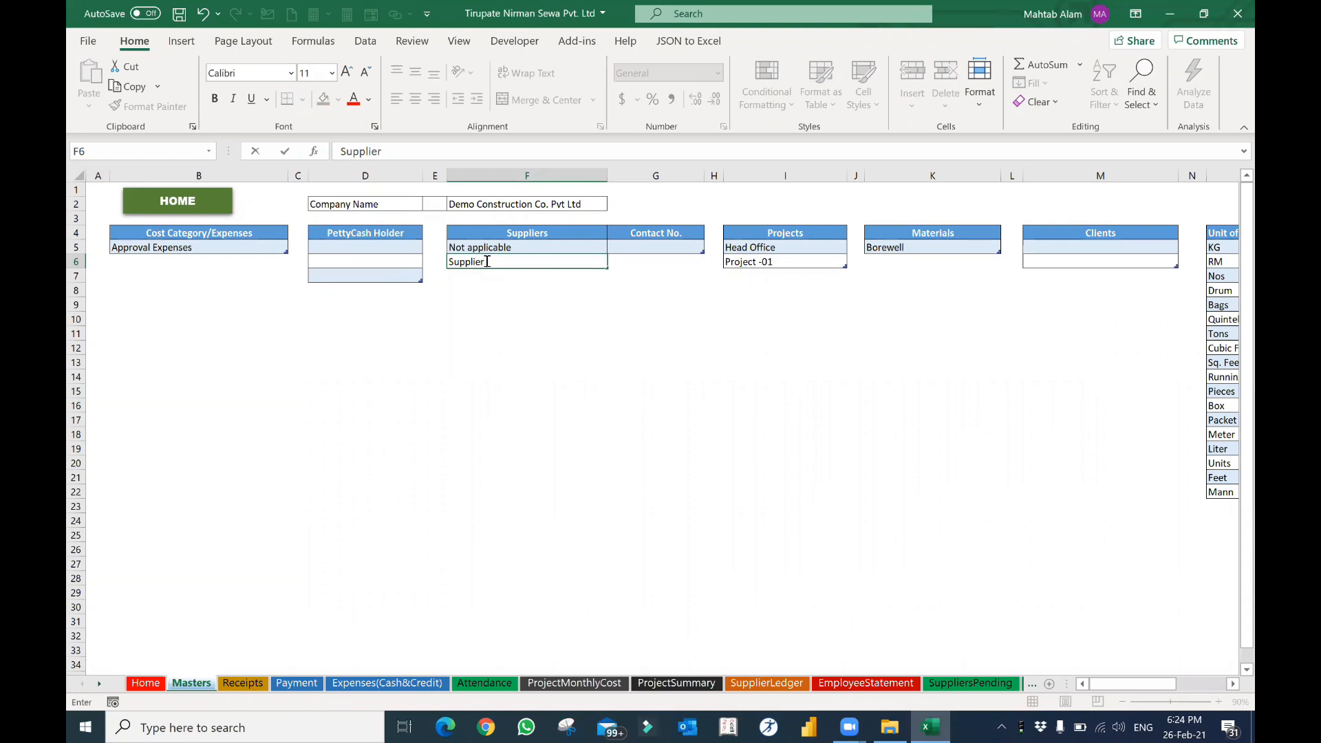
{"action": "type", "text": " -01"}
{"action": "key", "text": "Return"}
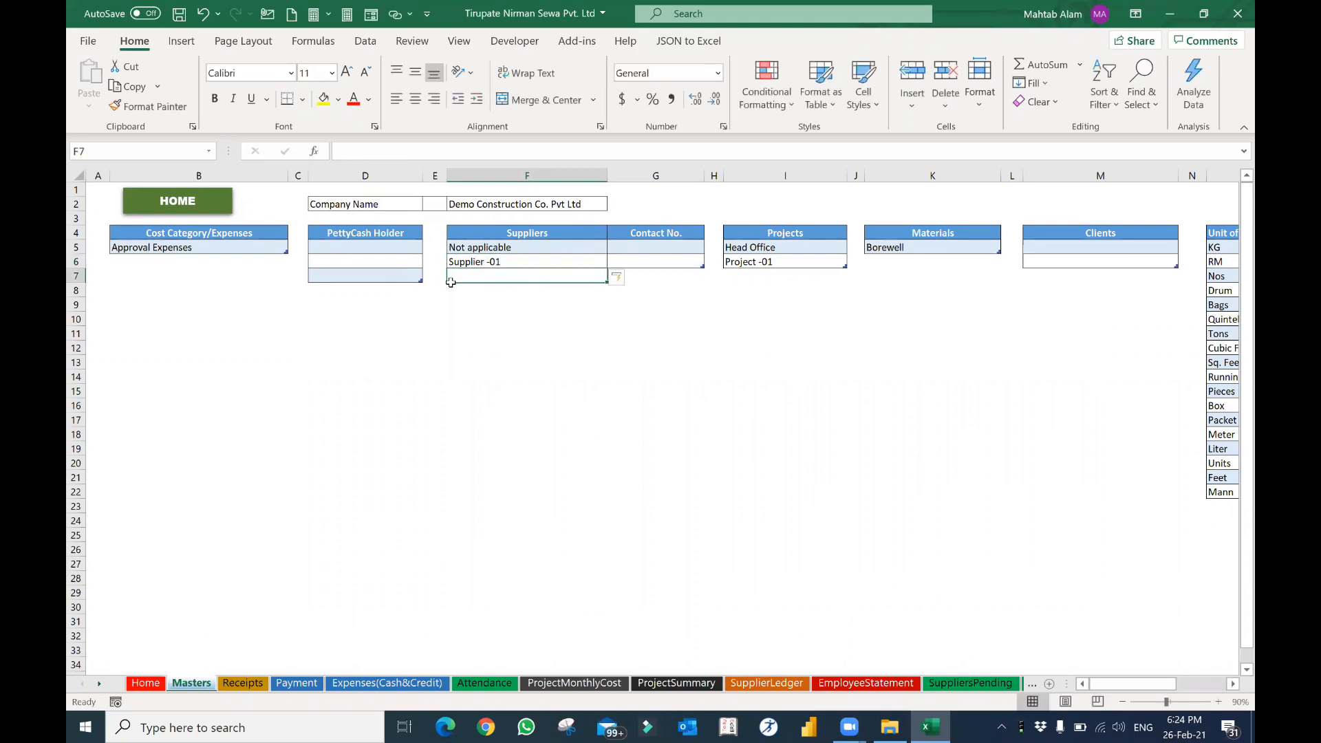
Step: Return to the Expenses (Cash/Credit) sheet and set the row 8 entry's supplier to Supplier -01
{"action": "left_click", "coordinate": [177, 201]}
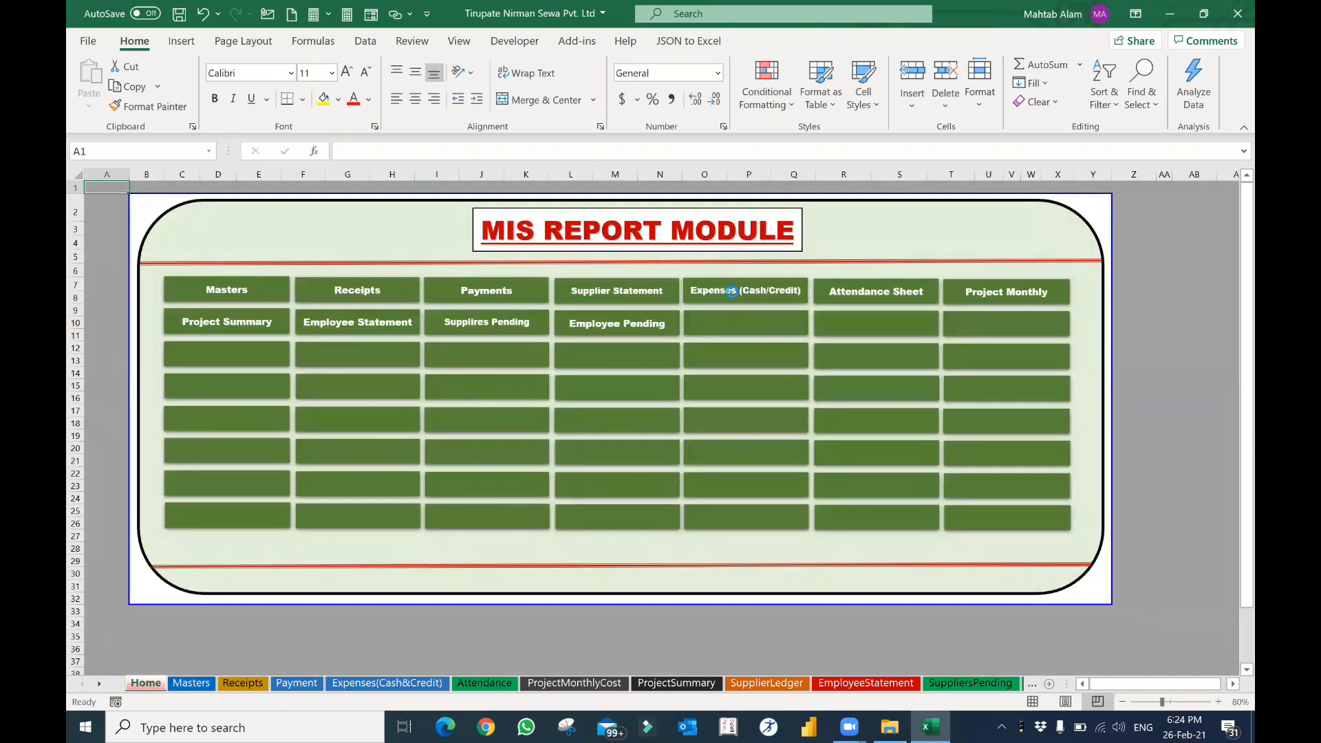
{"action": "left_click", "coordinate": [731, 294]}
{"action": "left_click", "coordinate": [464, 322]}
{"action": "left_click", "coordinate": [562, 322]}
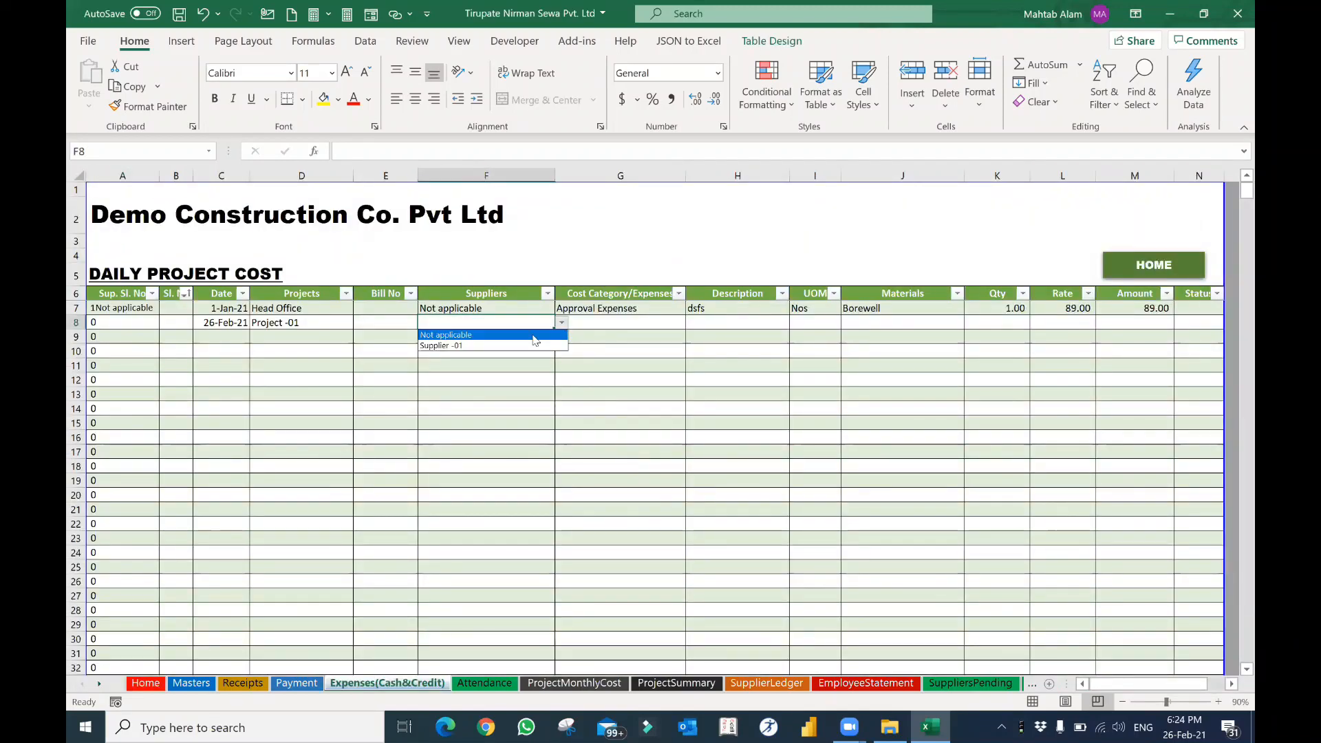
{"action": "left_click", "coordinate": [486, 348]}
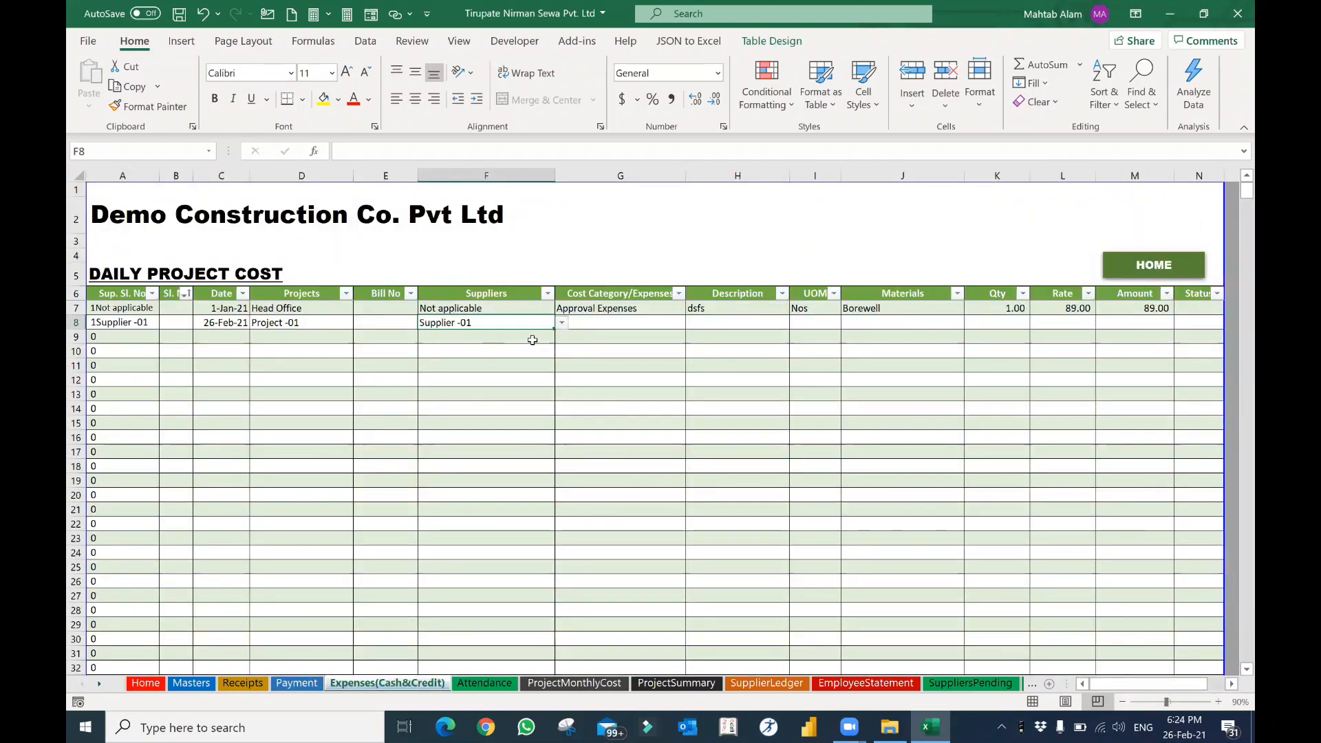
Step: Set row 8's cost category to Approval Expenses and enter gwfhgfdhgsafd as its description
{"action": "left_click", "coordinate": [620, 322]}
{"action": "left_click", "coordinate": [692, 323]}
{"action": "left_click", "coordinate": [630, 333]}
{"action": "left_click", "coordinate": [728, 325]}
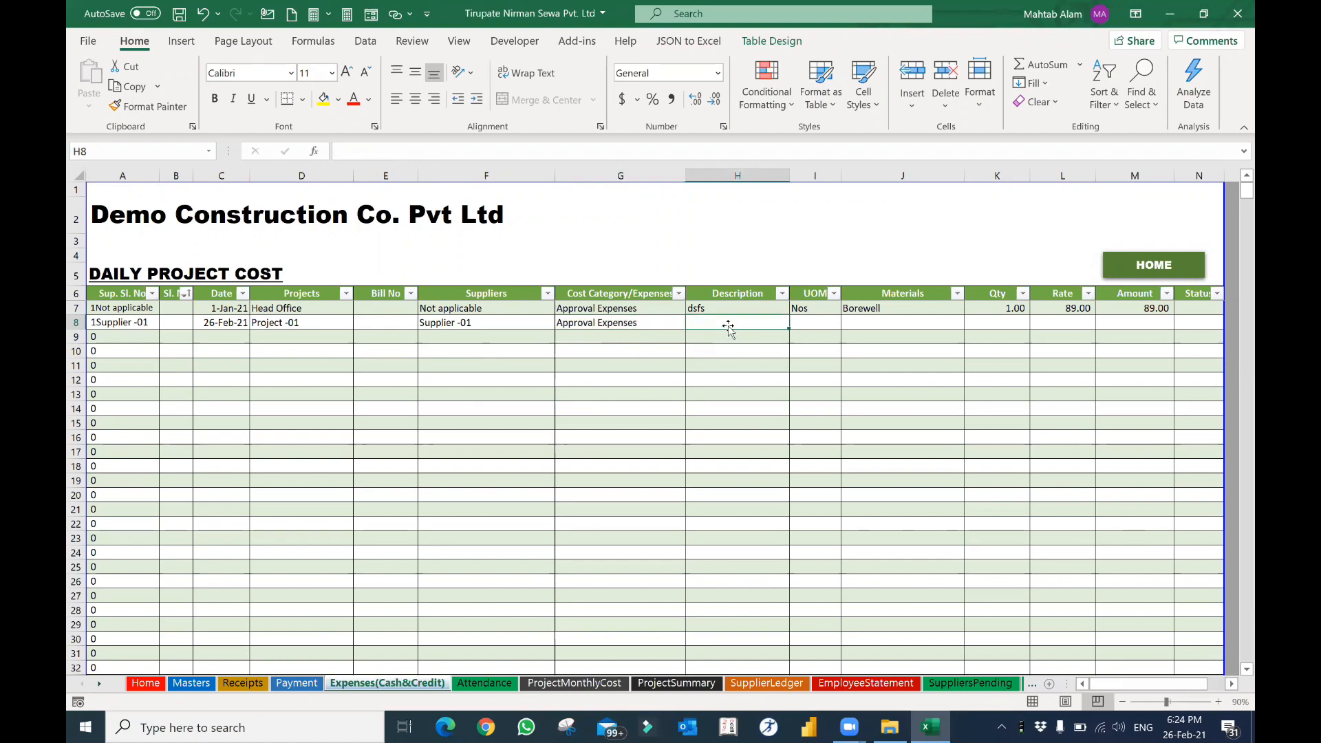
{"action": "type", "text": "gwfhgfdhasafd"}
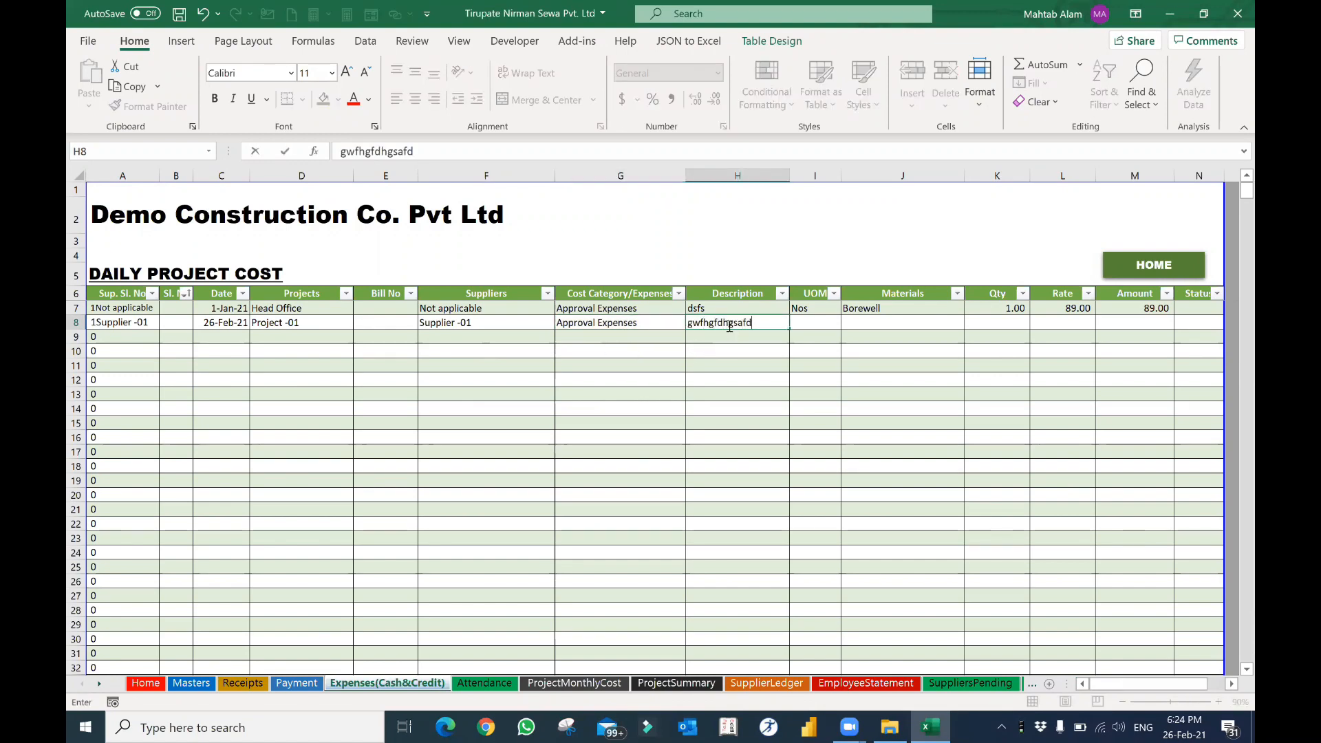
{"action": "key", "text": "Return"}
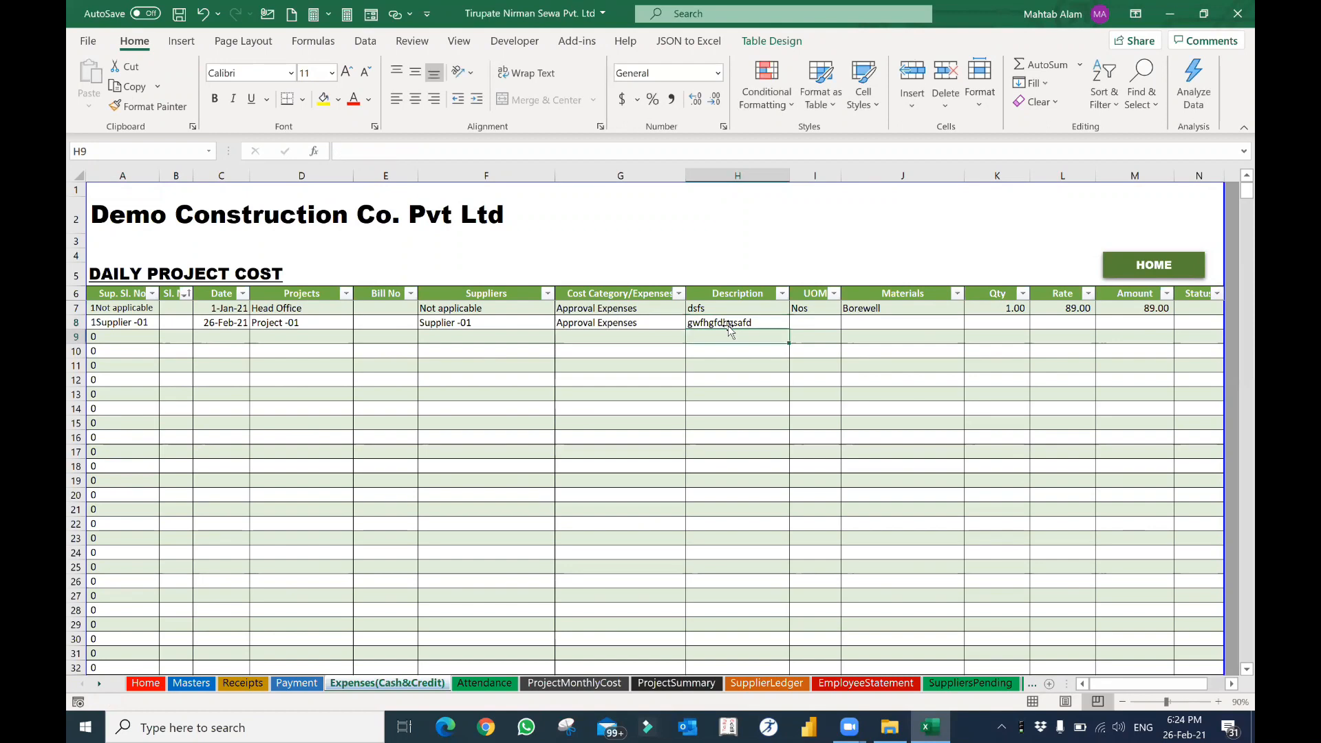
Step: Set row 8's unit of measure to Nos and its material to Borewell
{"action": "left_click", "coordinate": [834, 327]}
{"action": "left_click", "coordinate": [849, 324]}
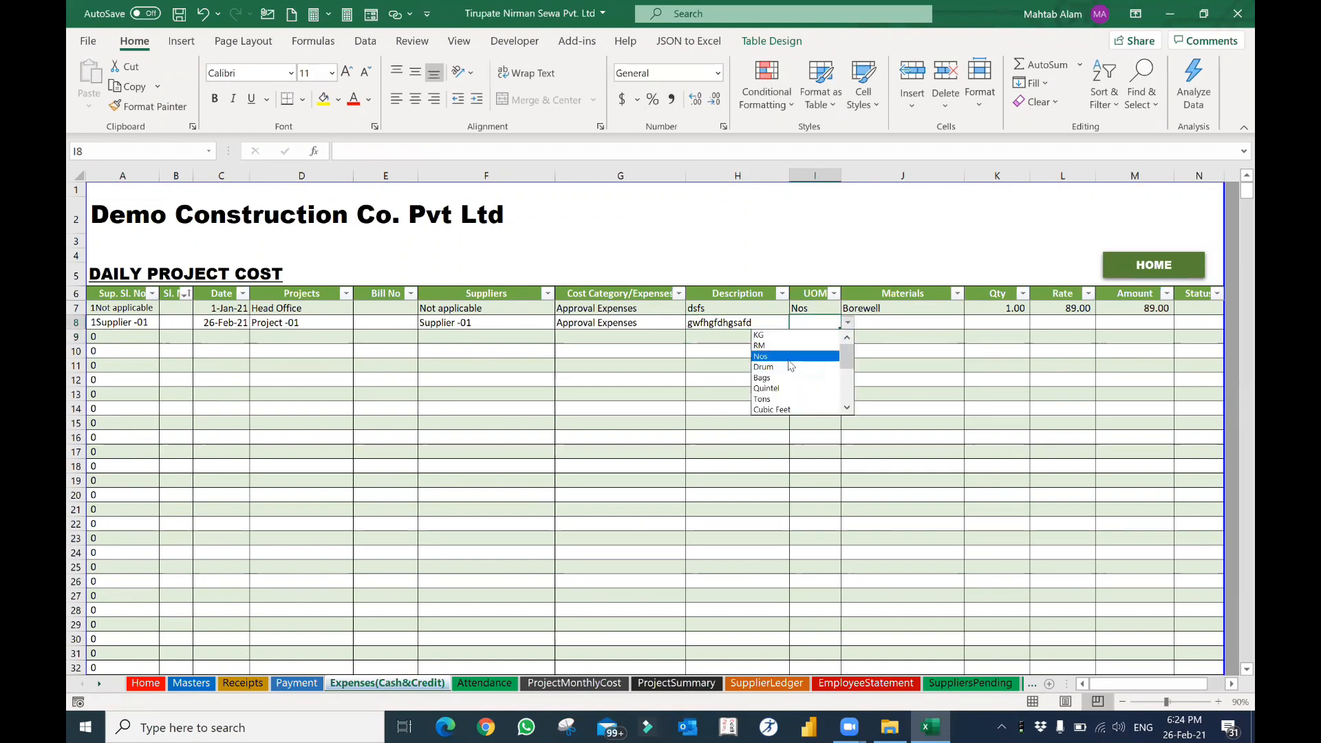
{"action": "left_click", "coordinate": [792, 350]}
{"action": "left_click", "coordinate": [869, 324]}
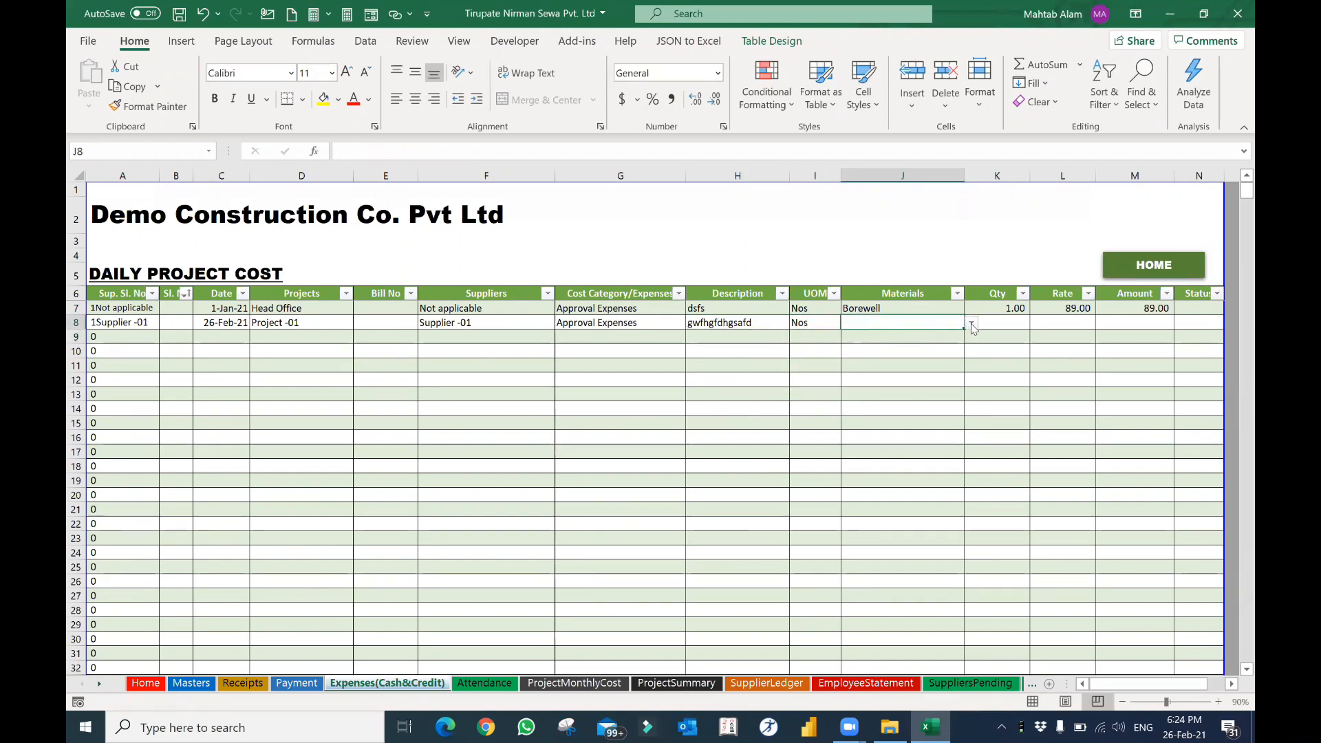
{"action": "left_click", "coordinate": [971, 323]}
{"action": "left_click", "coordinate": [899, 336]}
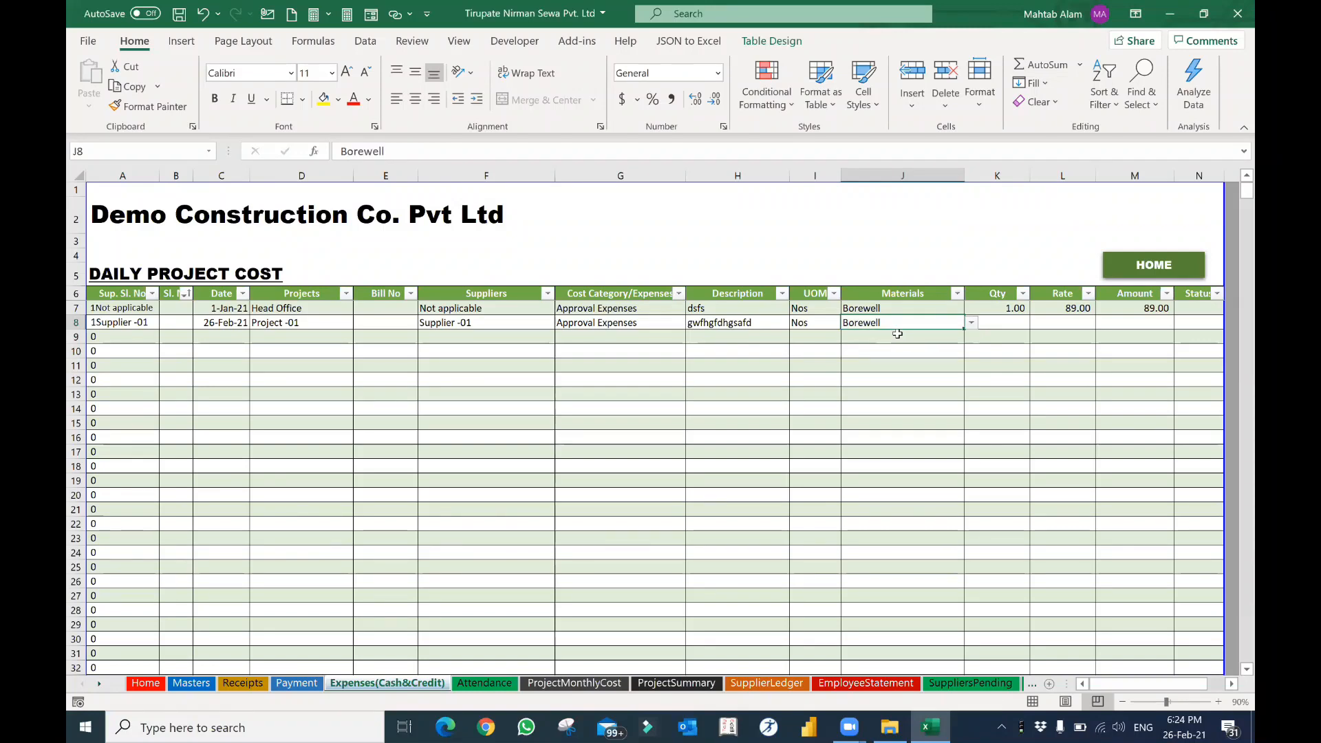
Step: Add Cement and Steels to the Materials list on the Masters sheet, below Borewell
{"action": "left_click", "coordinate": [192, 682]}
{"action": "left_click", "coordinate": [906, 264]}
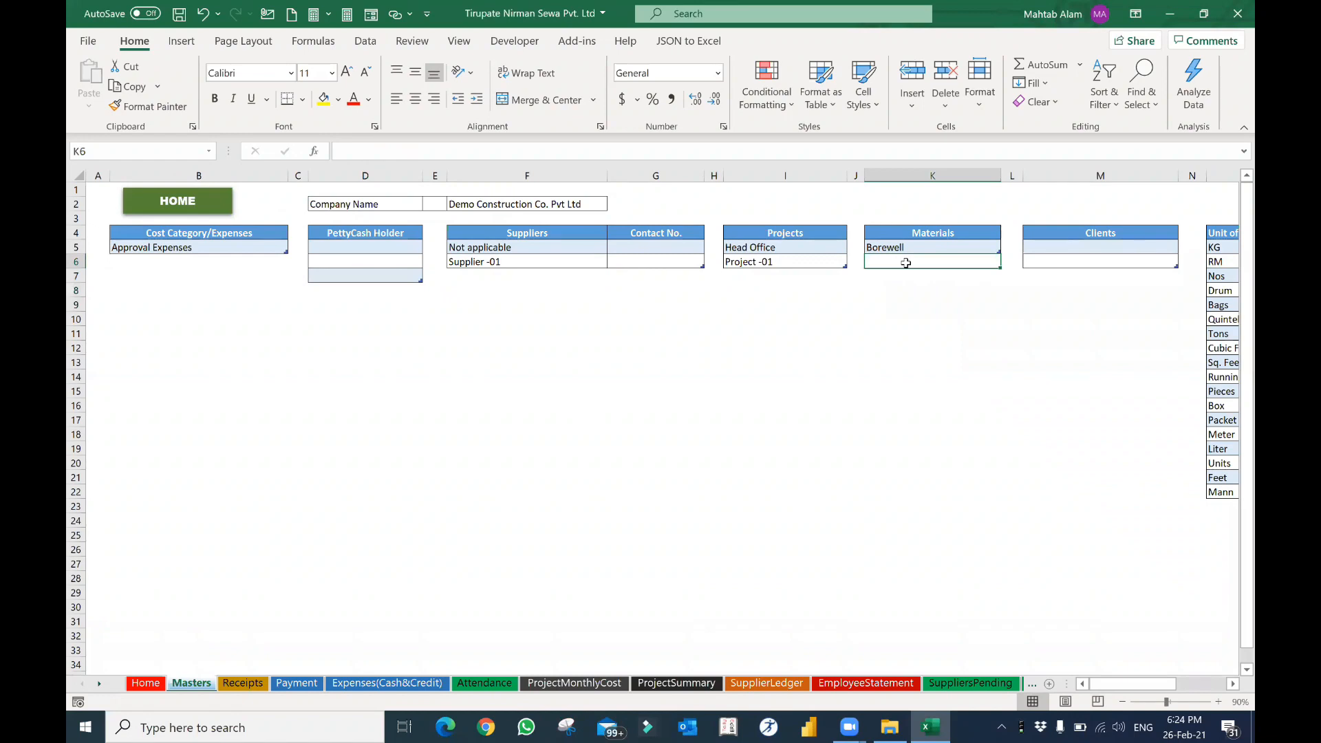
{"action": "type", "text": "Cement"}
{"action": "key", "text": "Return"}
{"action": "type", "text": "Steel"}
{"action": "key", "text": "Return"}
{"action": "double_click", "coordinate": [918, 278]}
{"action": "type", "text": "l"}
{"action": "key", "text": "BackSpace"}
{"action": "type", "text": "s"}
{"action": "key", "text": "Return"}
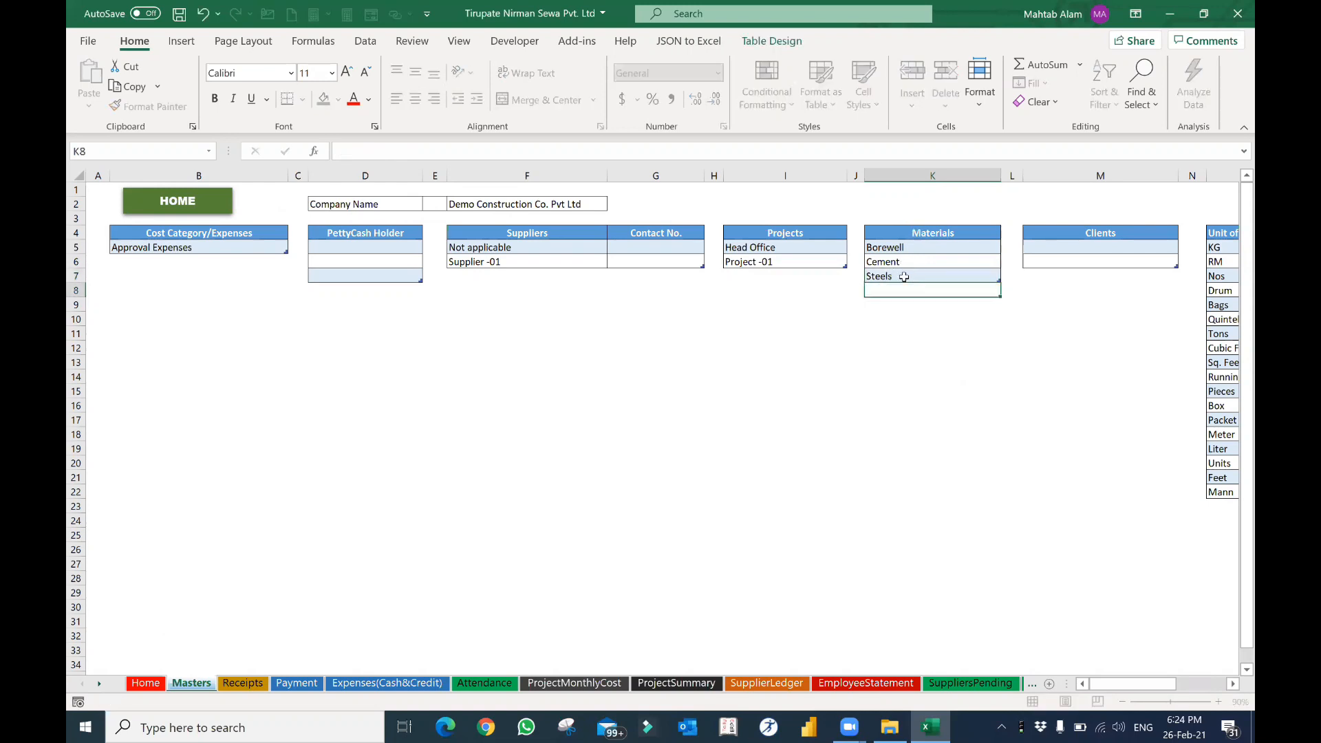
Step: Return to the Expenses(Cash&Credit) sheet and change row 8's material to Cement
{"action": "left_click", "coordinate": [363, 687]}
{"action": "left_click", "coordinate": [972, 323]}
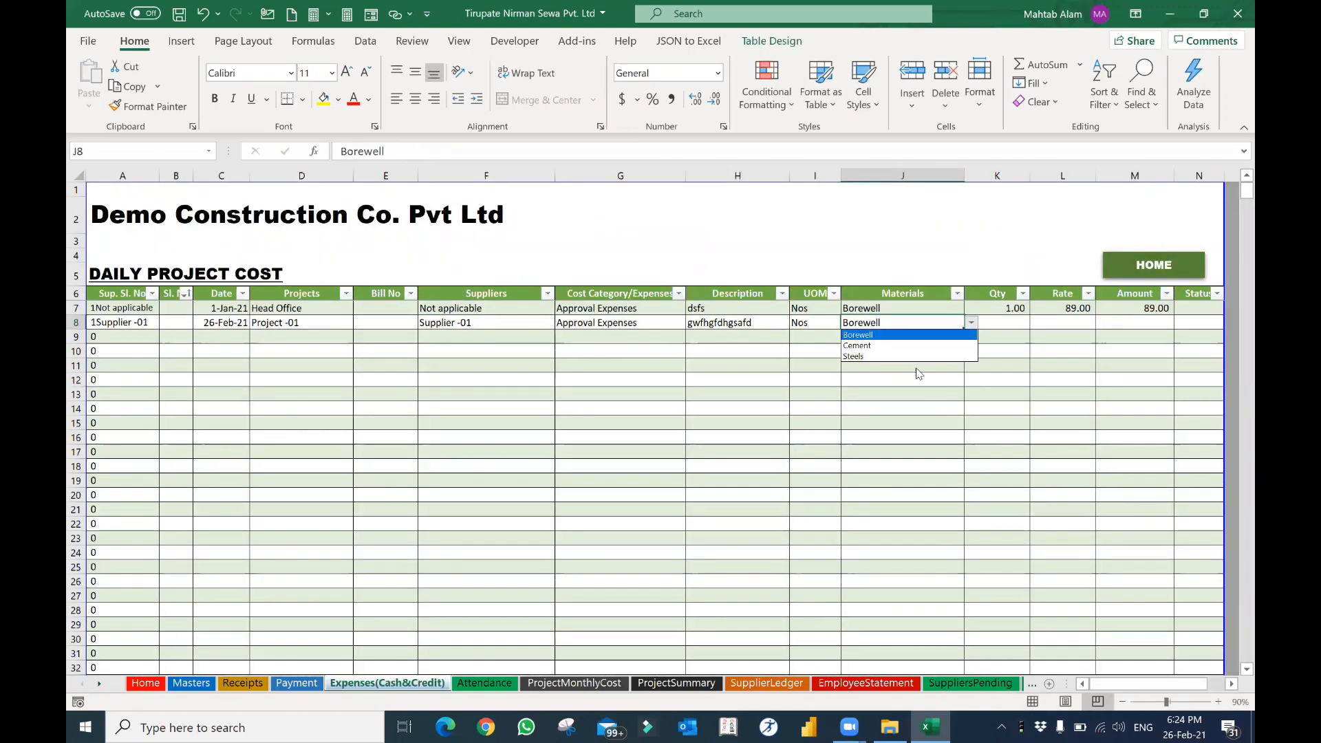
{"action": "left_click", "coordinate": [902, 343]}
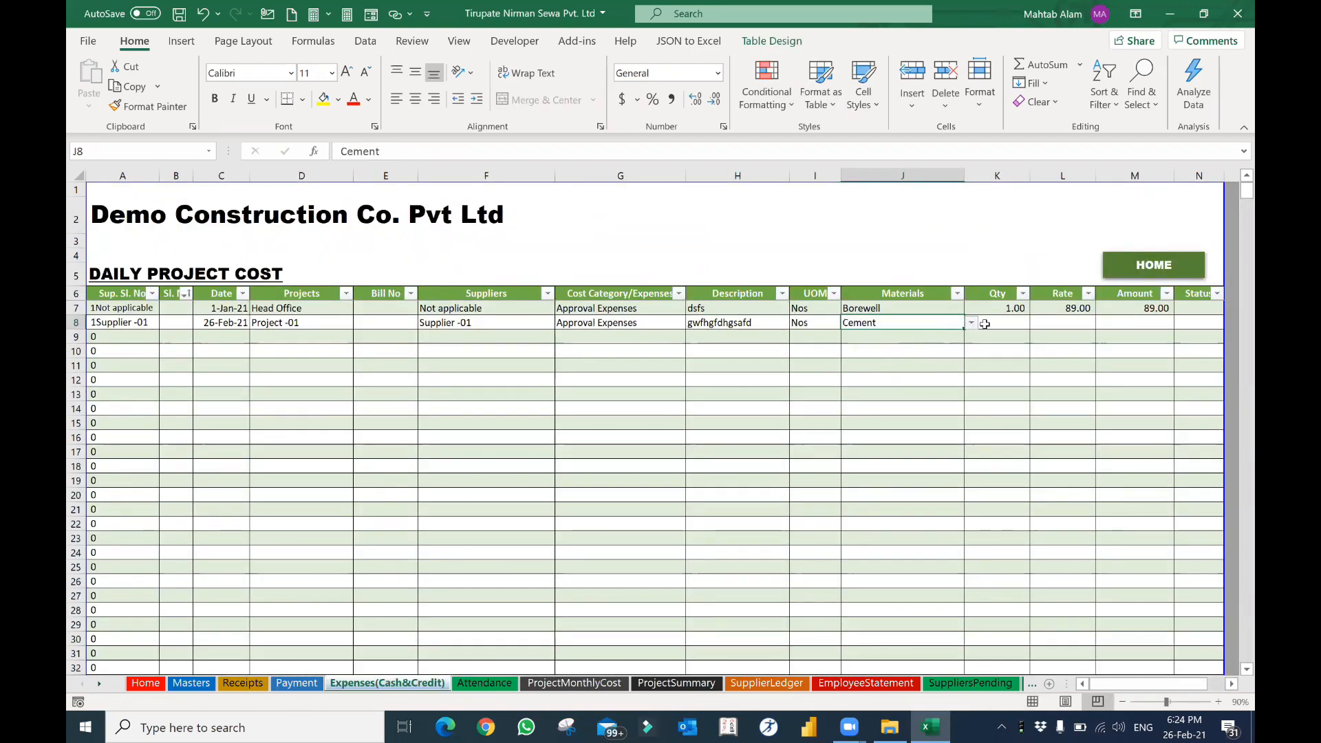
Step: Enter a quantity of 500 and a rate of 520 for the Cement expense in row 8
{"action": "left_click", "coordinate": [985, 325]}
{"action": "type", "text": "500"}
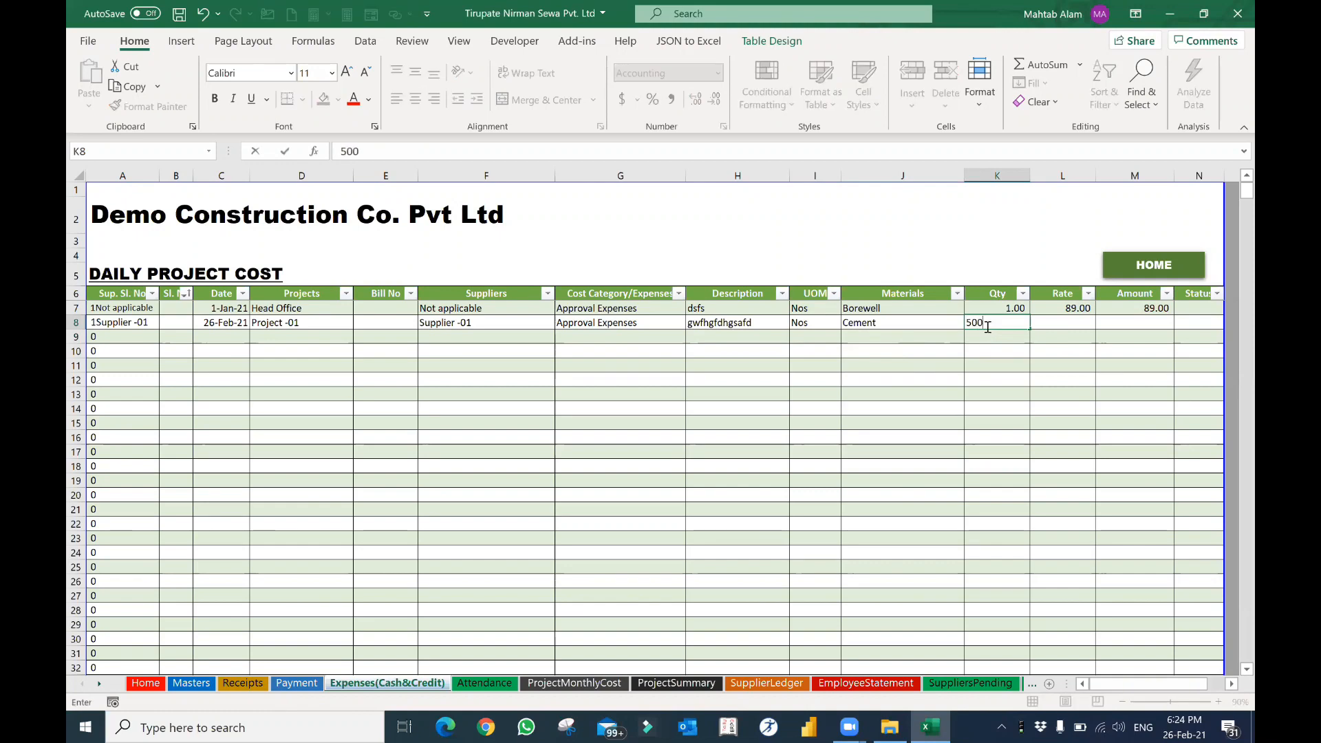
{"action": "key", "text": "Tab"}
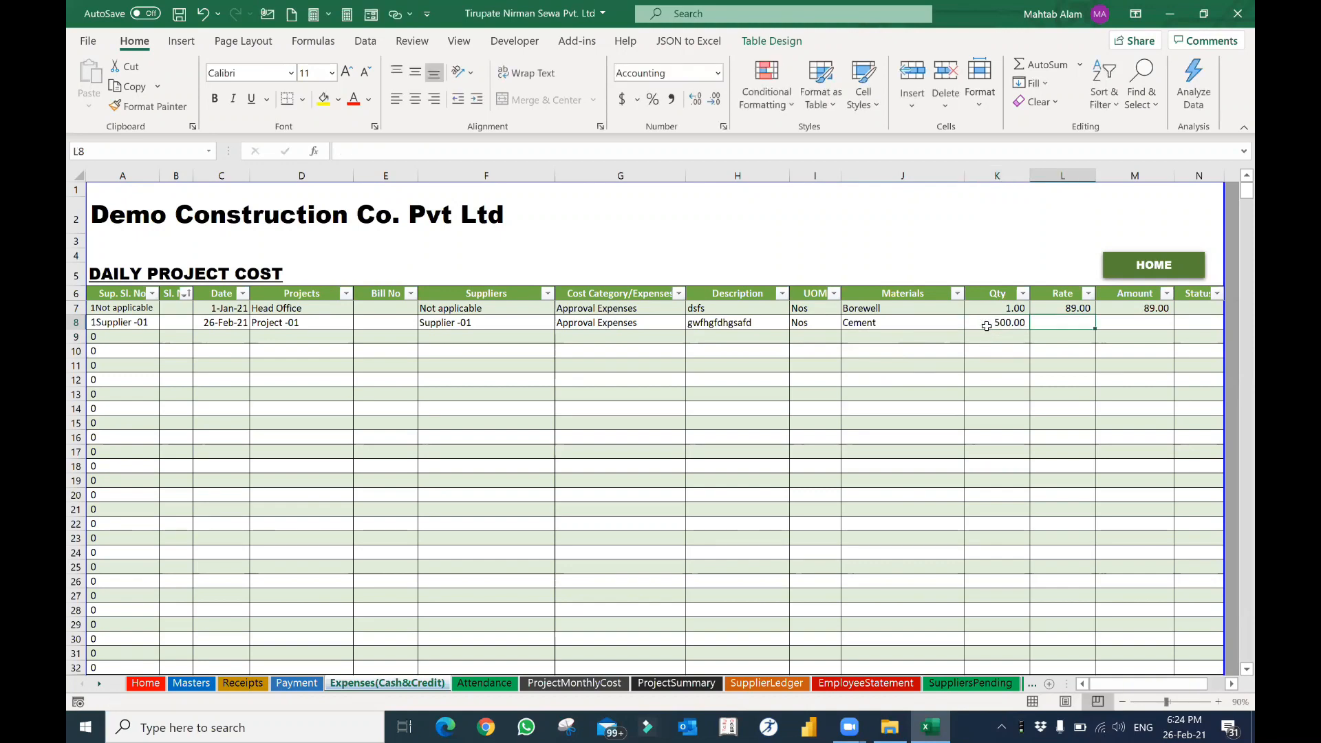
{"action": "type", "text": "52"}
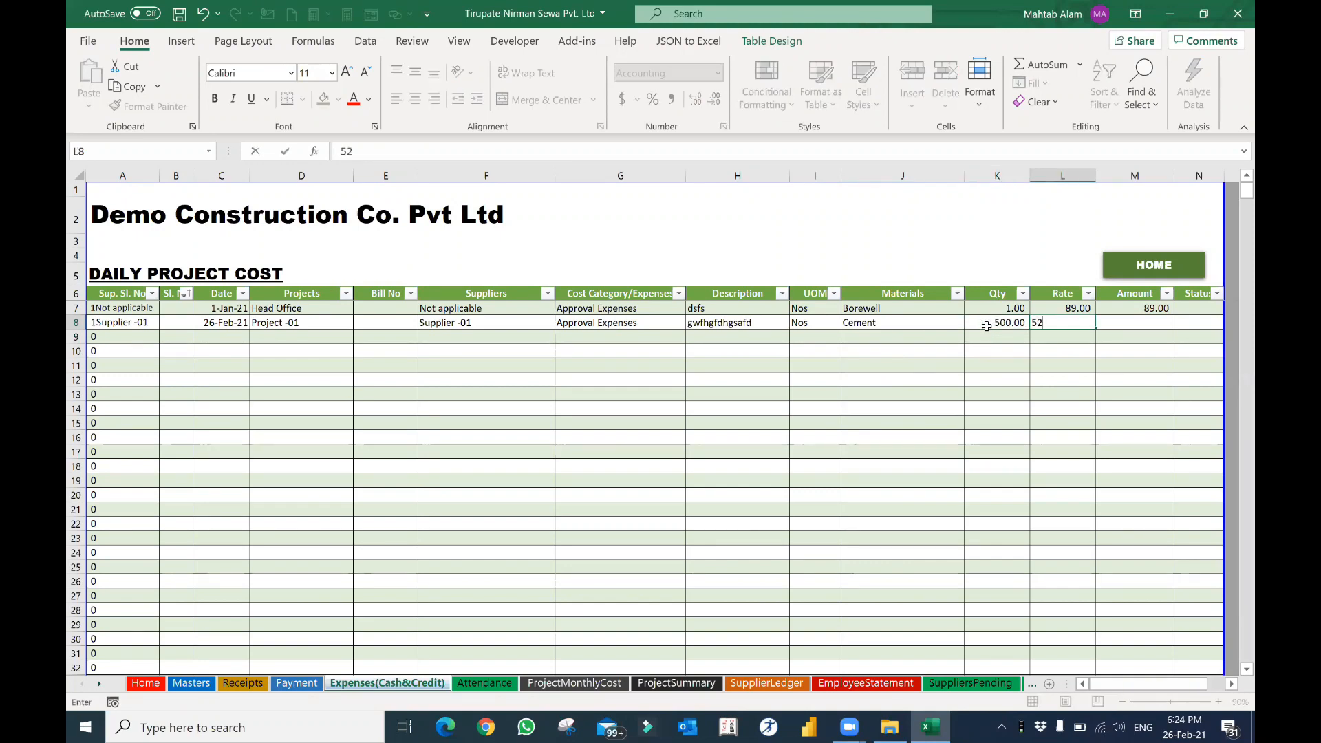
{"action": "key", "text": "Tab"}
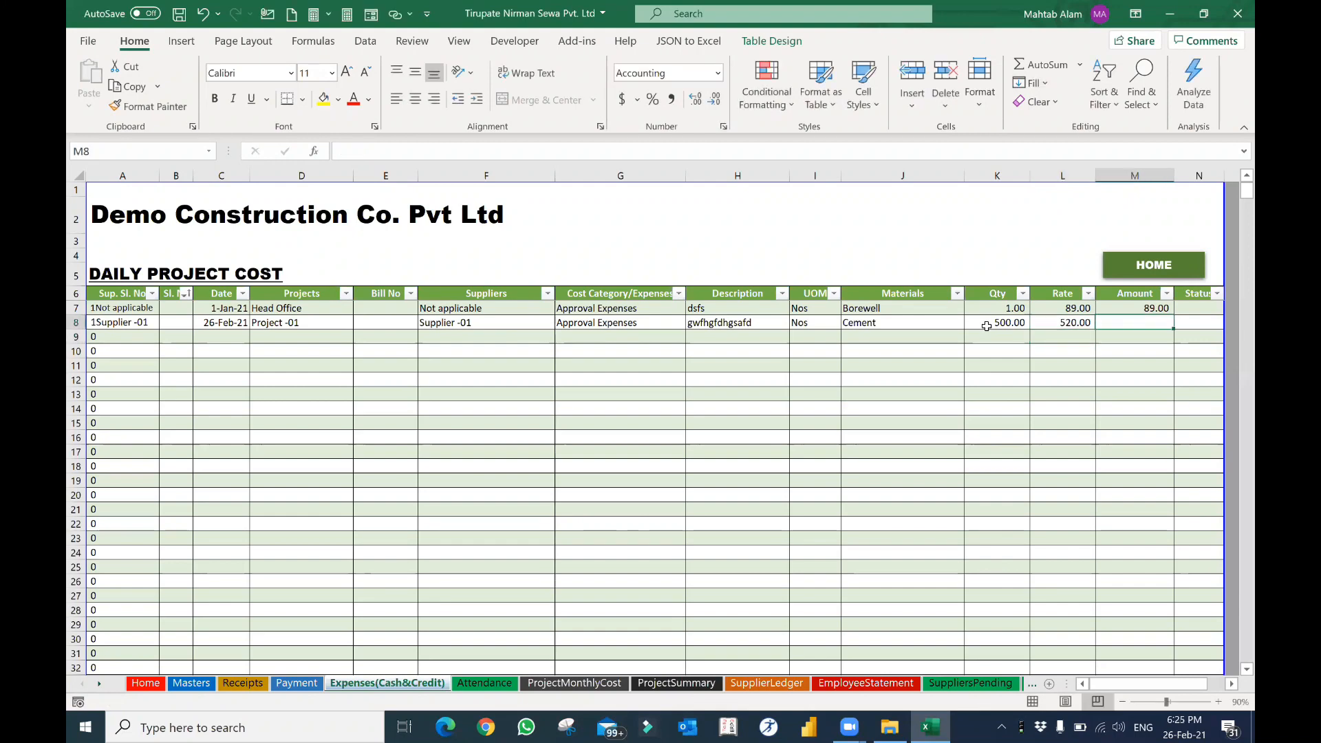
Step: Calculate row 8's amount with a formula multiplying its quantity by its rate, and check the formula
{"action": "type", "text": "="}
{"action": "key", "text": "Left"}
{"action": "key", "text": "Left"}
{"action": "type", "text": "*"}
{"action": "key", "text": "Left"}
{"action": "key", "text": "Return"}
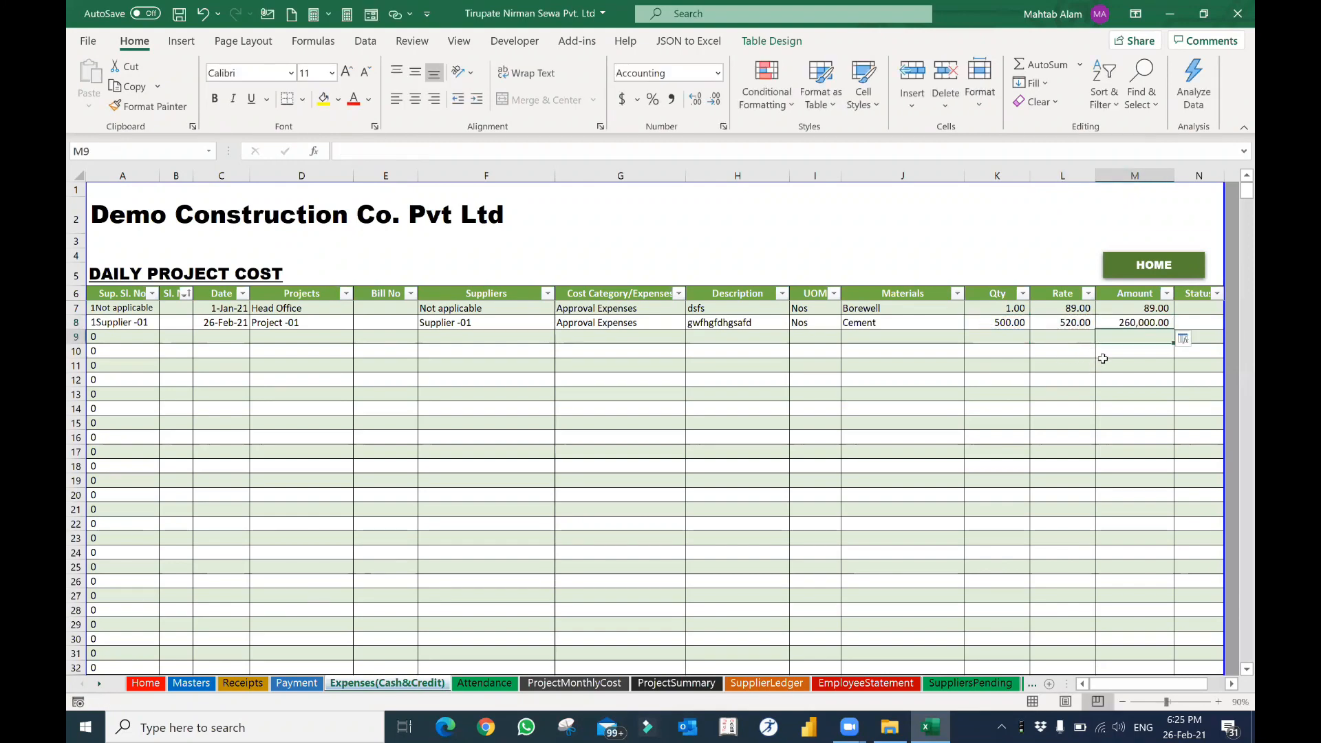
{"action": "left_click", "coordinate": [1146, 319]}
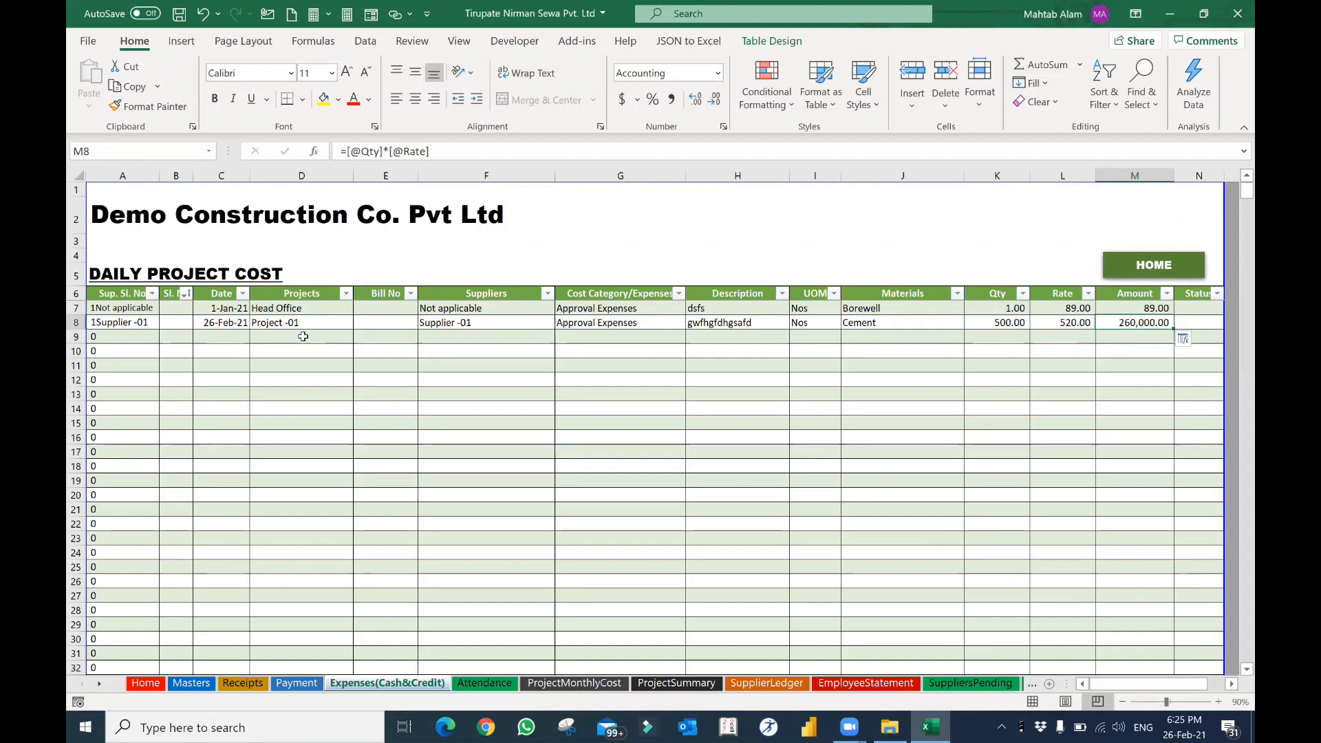
{"action": "left_click", "coordinate": [258, 324]}
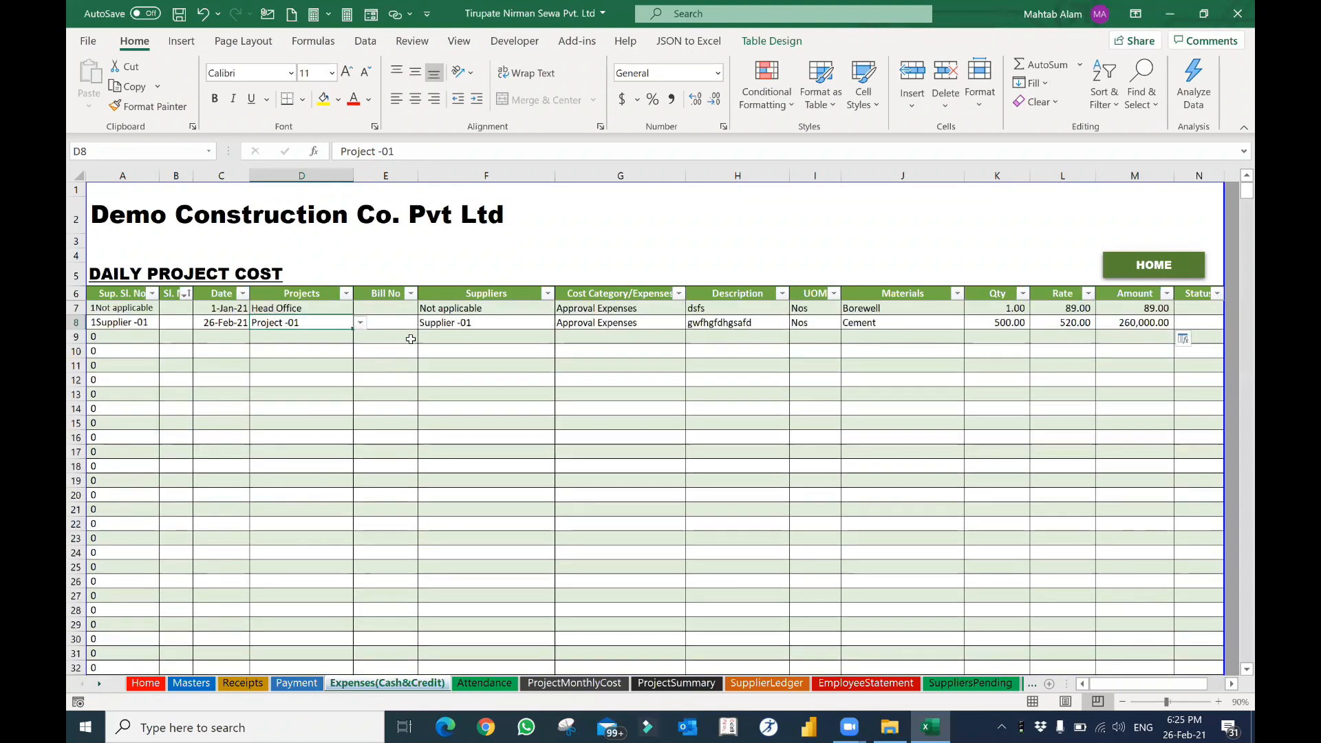
{"action": "left_click", "coordinate": [386, 354]}
{"action": "left_click_drag", "start_coordinate": [275, 350], "coordinate": [303, 553]}
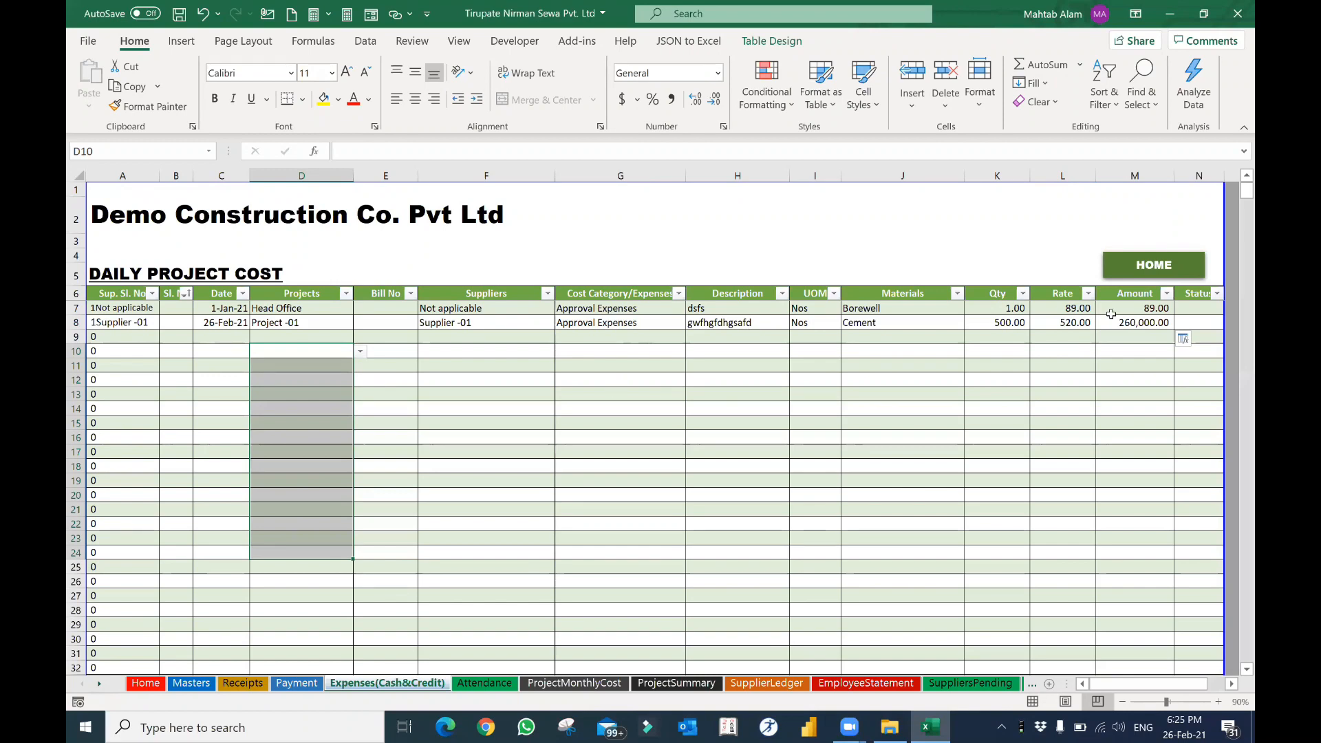
Step: Open the Project Summary report from the home sheet and examine the total material cost formula for Project -01
{"action": "left_click", "coordinate": [1149, 267]}
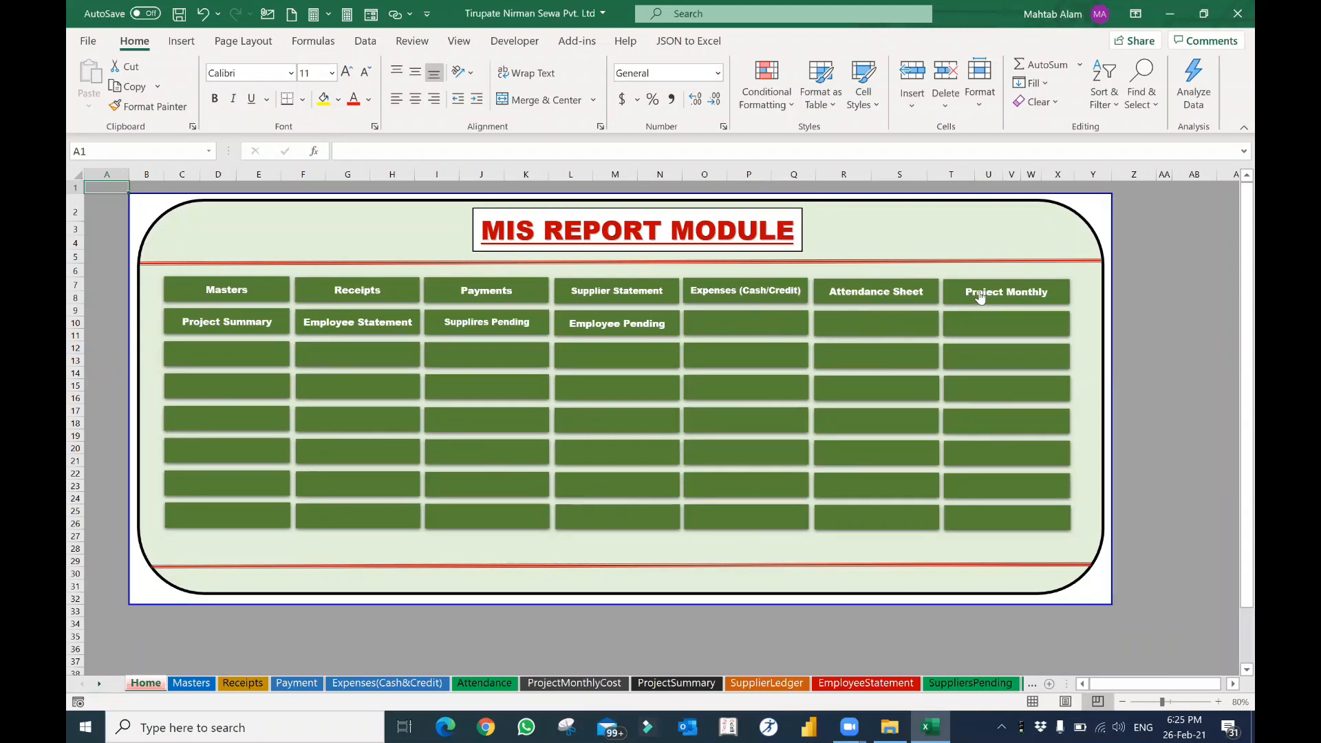
{"action": "left_click", "coordinate": [239, 336]}
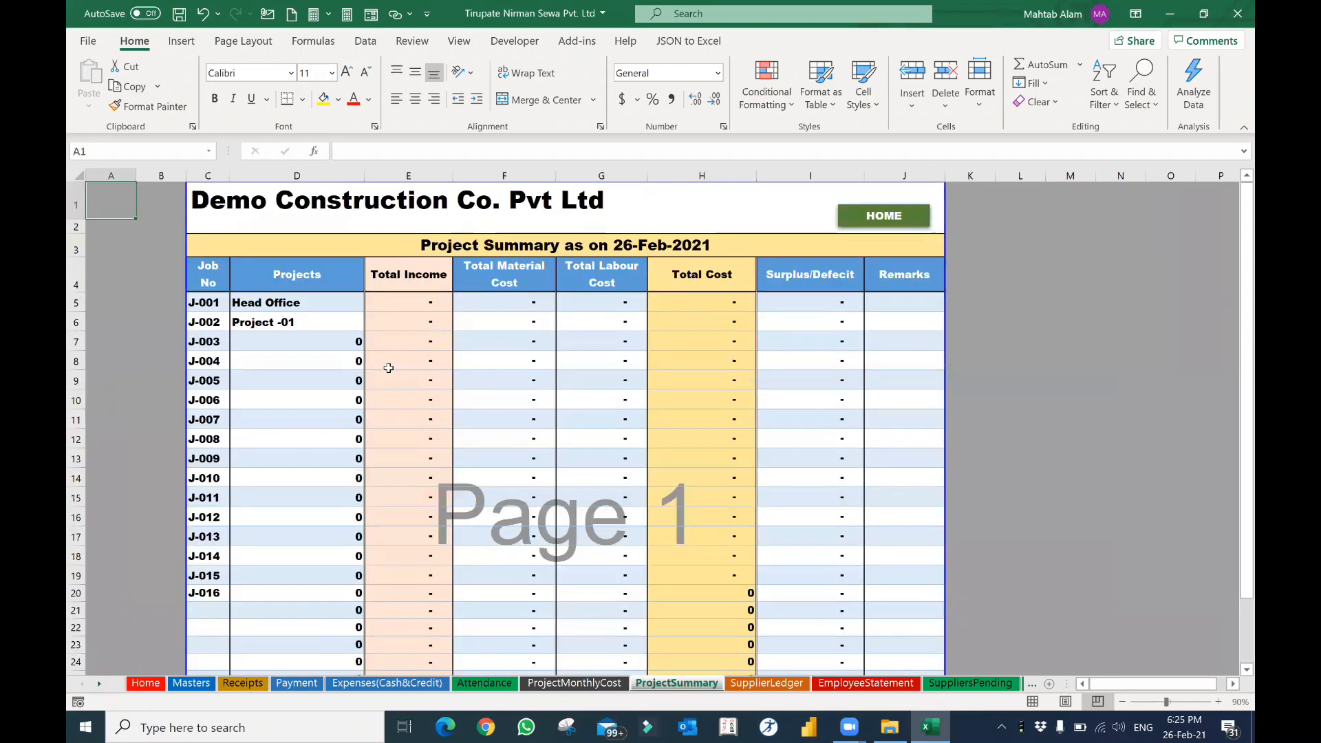
{"action": "left_click", "coordinate": [520, 322]}
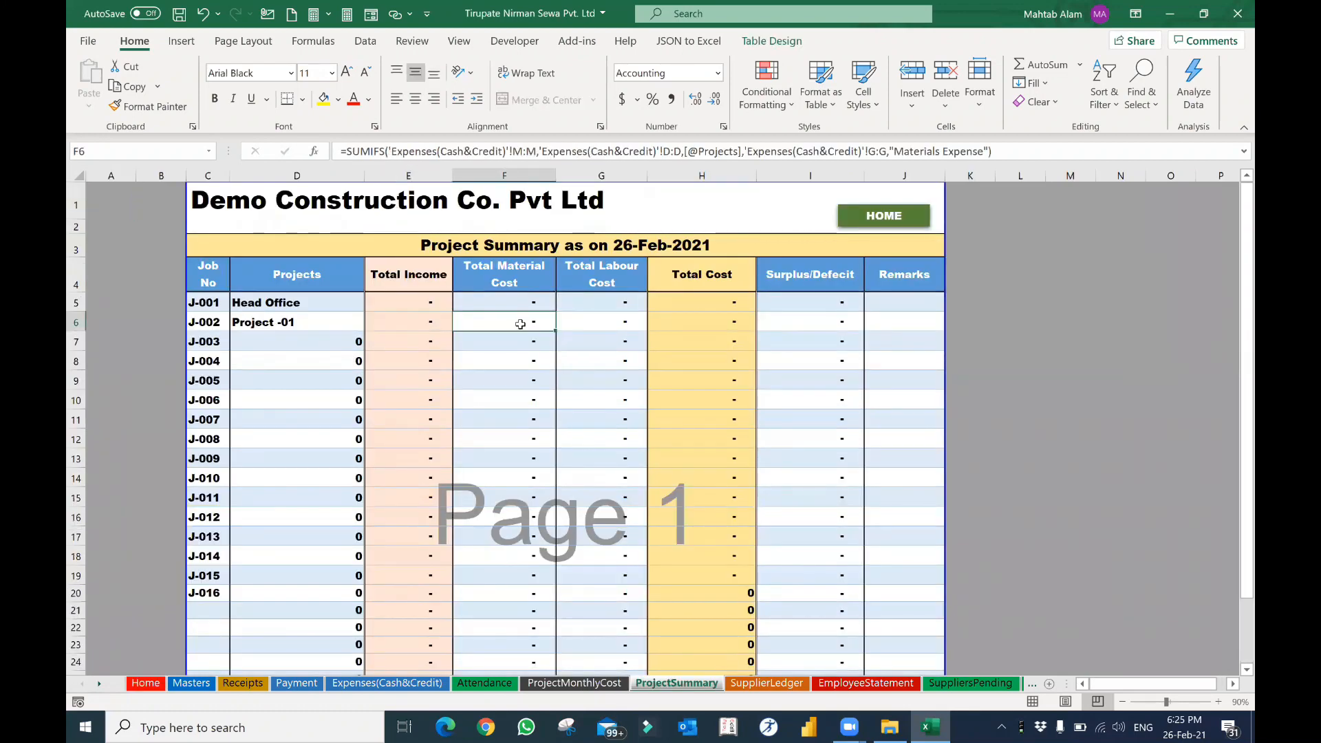
Step: Open the Project Monthly report through the home sheet and select Project -01 as its project
{"action": "left_click", "coordinate": [894, 220]}
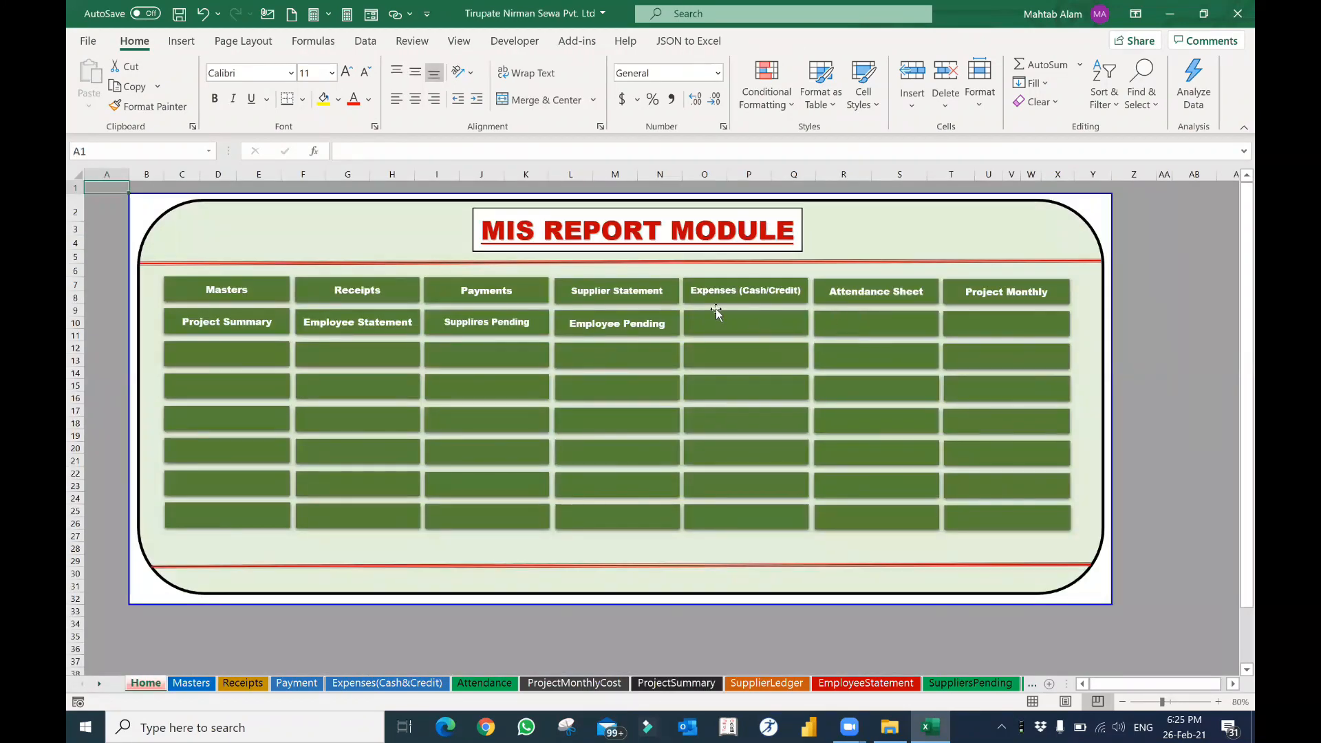
{"action": "left_click", "coordinate": [1012, 292]}
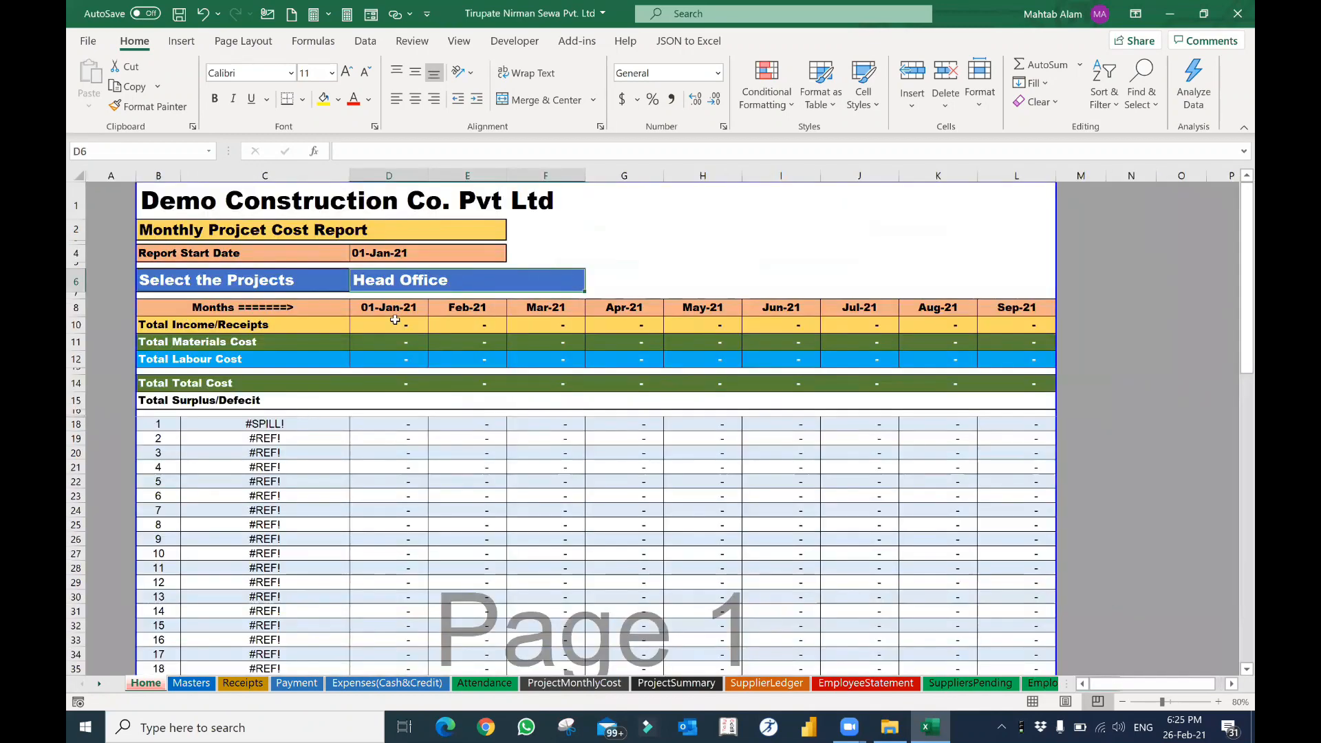
{"action": "left_click", "coordinate": [426, 289]}
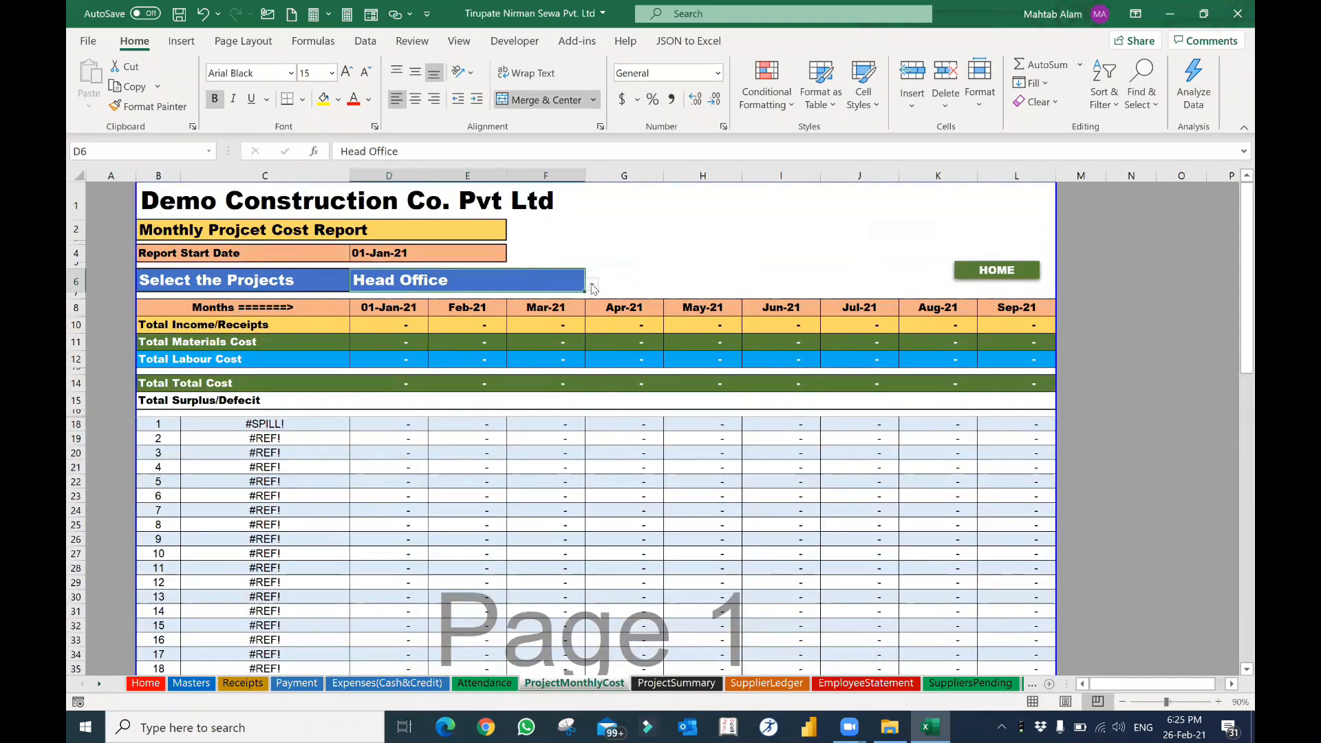
{"action": "left_click", "coordinate": [592, 286]}
{"action": "left_click", "coordinate": [499, 310]}
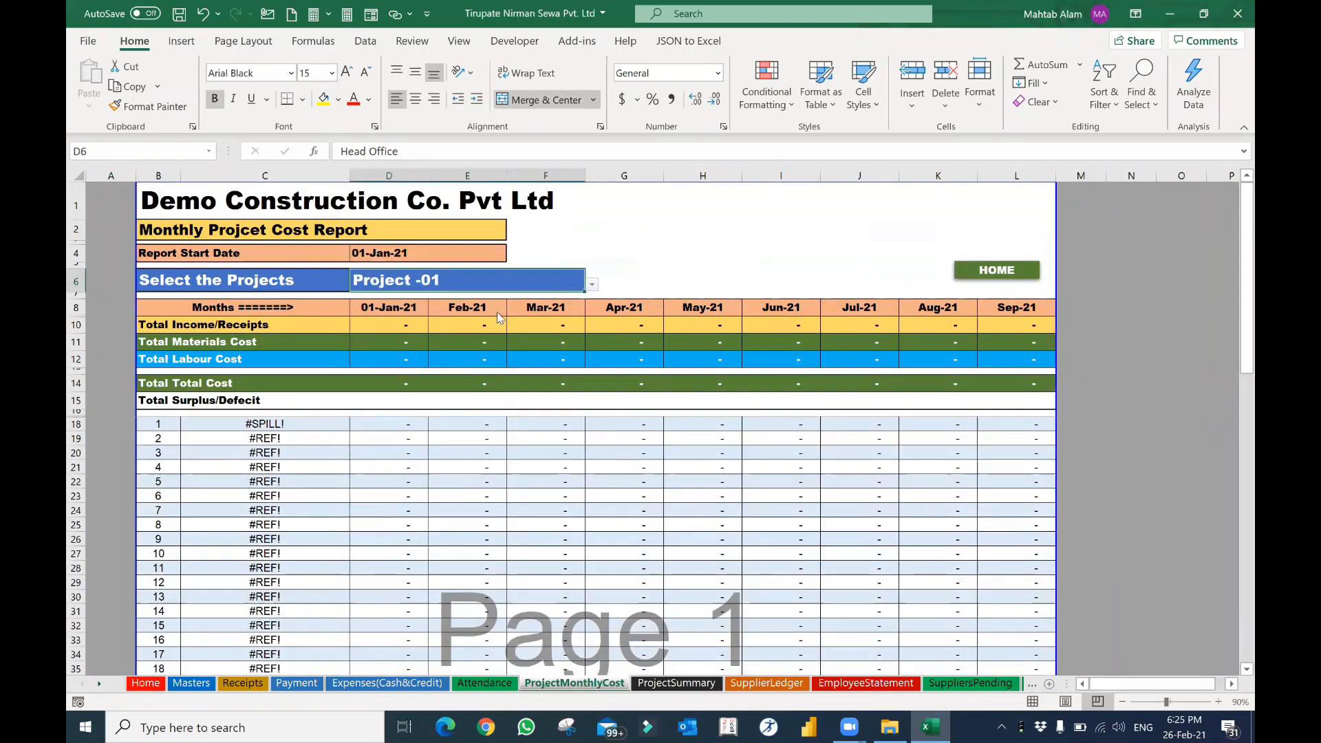
Step: Replace the first material row's formula in C18 with a reference to Borewell on the Masters sheet, =Masters!K5
{"action": "left_click", "coordinate": [269, 429]}
{"action": "type", "text": "="}
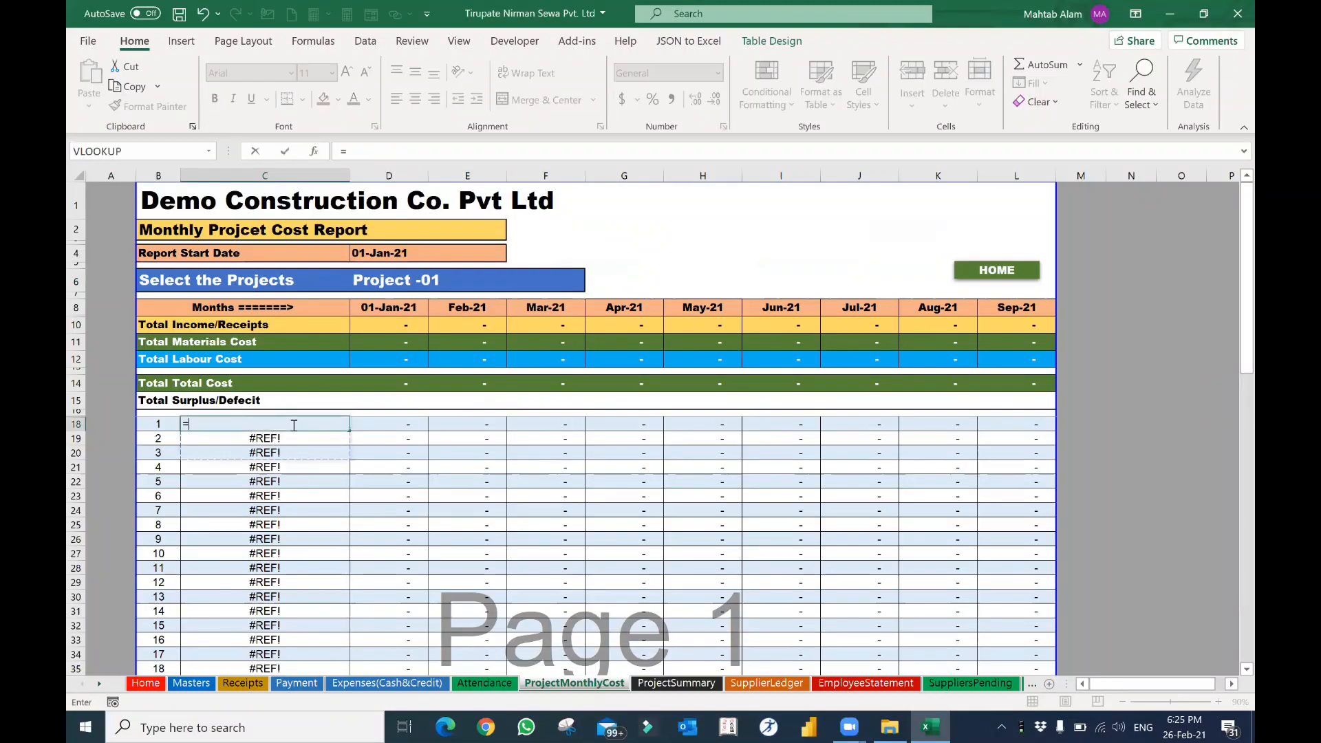
{"action": "left_click", "coordinate": [192, 682]}
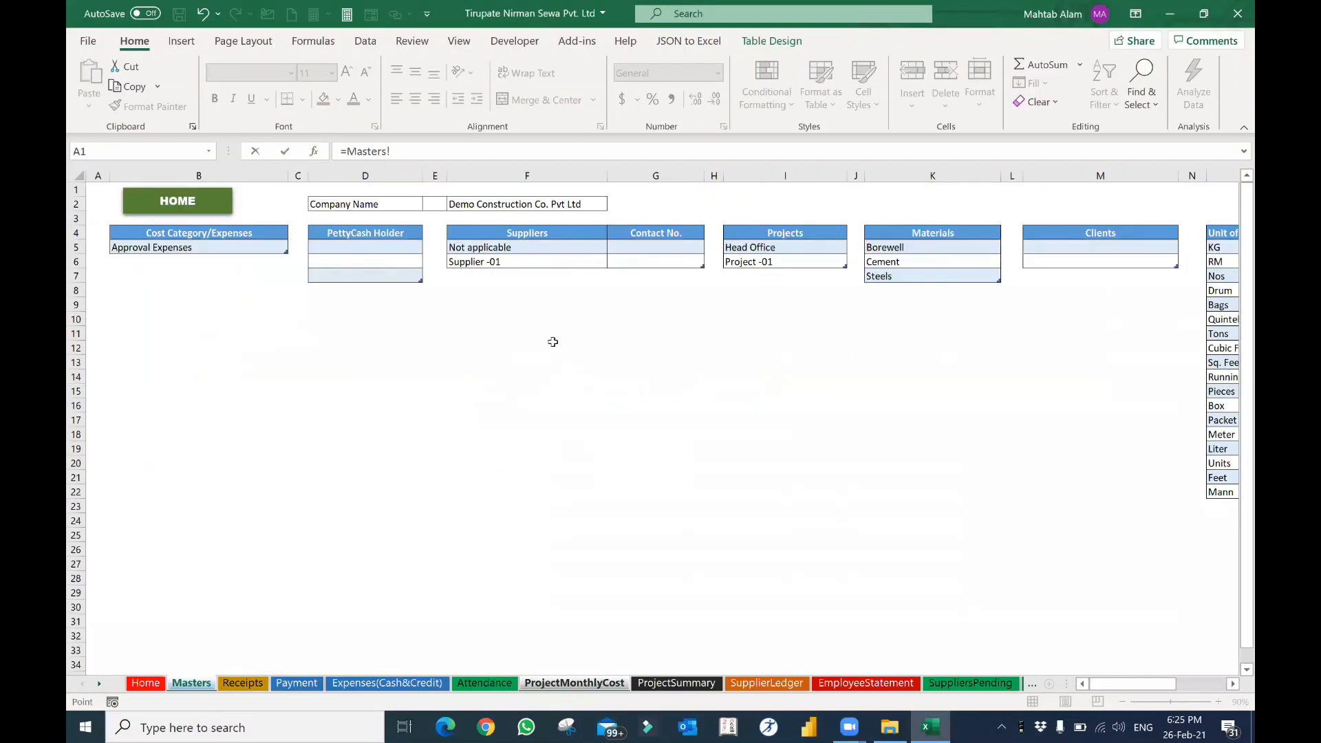
{"action": "left_click", "coordinate": [898, 250]}
{"action": "key", "text": "Return"}
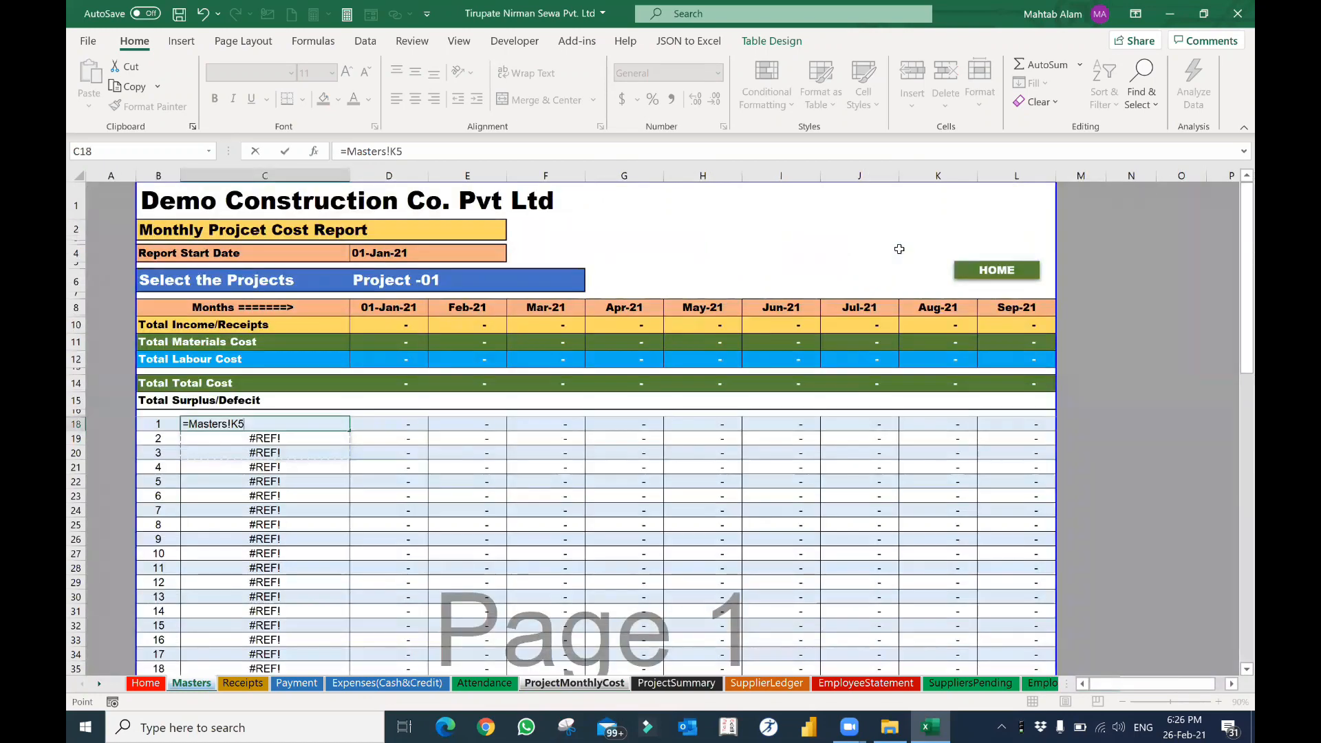
Step: Fill the Masters material reference down column C of the monthly report from row 19 through row 33
{"action": "key", "text": "ctrl+d"}
{"action": "key", "text": "Down"}
{"action": "key", "text": "ctrl+d"}
{"action": "key", "text": "Down"}
{"action": "key", "text": "Down"}
{"action": "key", "text": "Up"}
{"action": "key", "text": "shift+Down"}
{"action": "key", "text": "shift+Down"}
{"action": "key", "text": "shift+Down"}
{"action": "key", "text": "shift+Down"}
{"action": "key", "text": "shift+Down"}
{"action": "key", "text": "shift+Down"}
{"action": "key", "text": "shift+Down"}
{"action": "key", "text": "shift+Down"}
{"action": "key", "text": "shift+Down"}
{"action": "key", "text": "shift+Down"}
{"action": "key", "text": "shift+Down"}
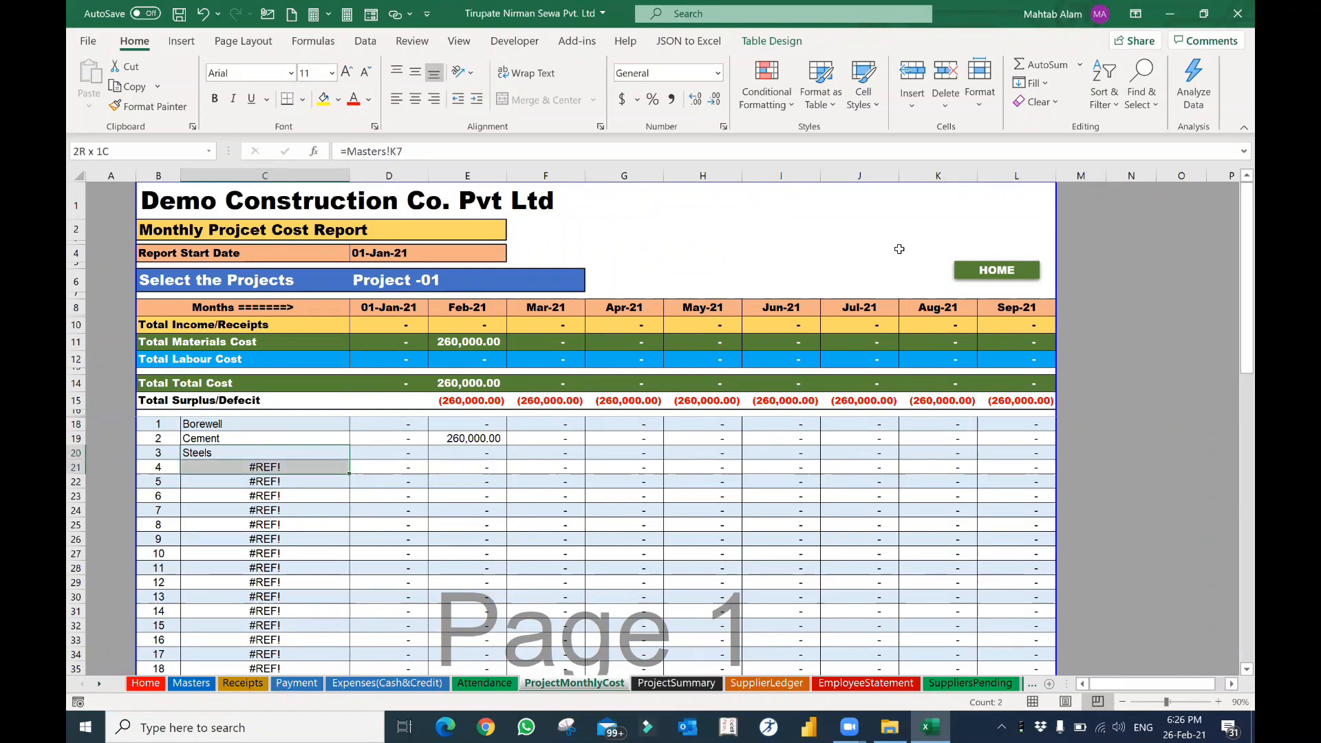
{"action": "key", "text": "shift+Down"}
{"action": "key", "text": "shift+Down"}
{"action": "key", "text": "ctrl+d"}
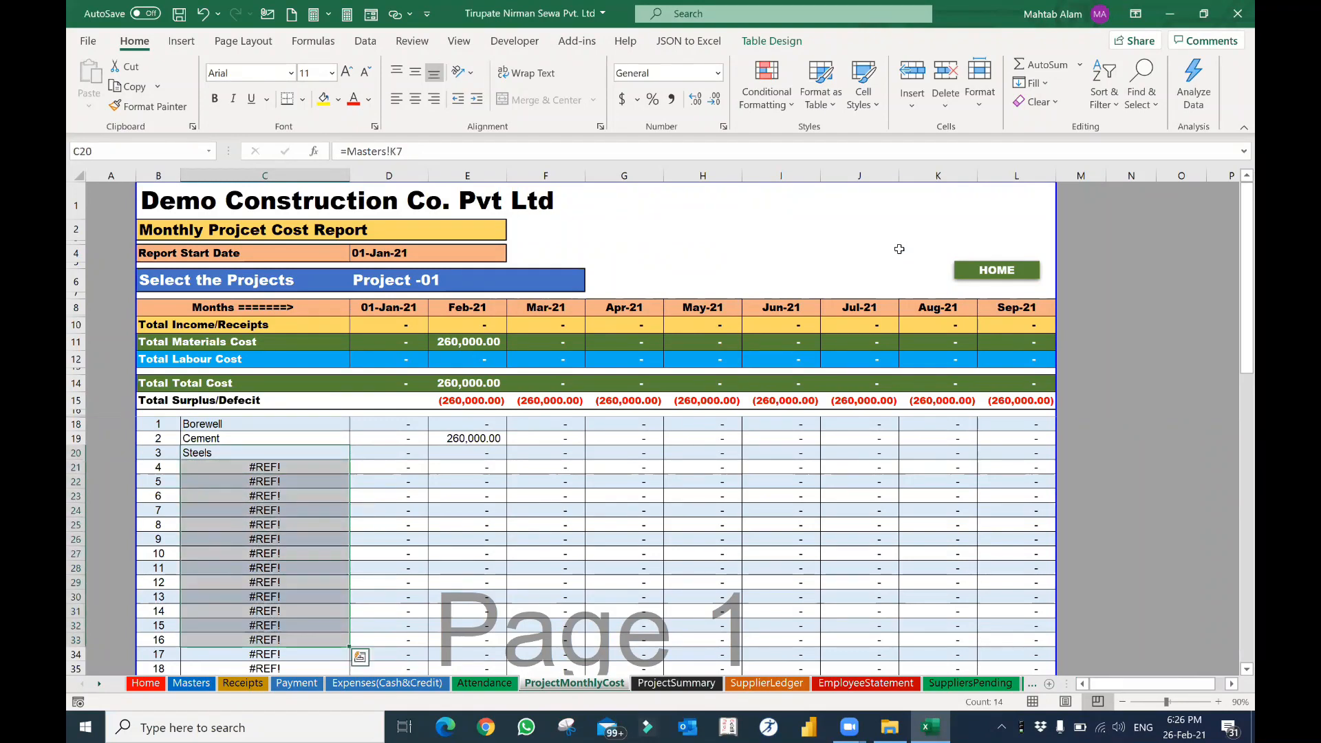
Step: Reselect Project -01 in the monthly report and examine the February cost of Cement and its formula
{"action": "left_click", "coordinate": [478, 437]}
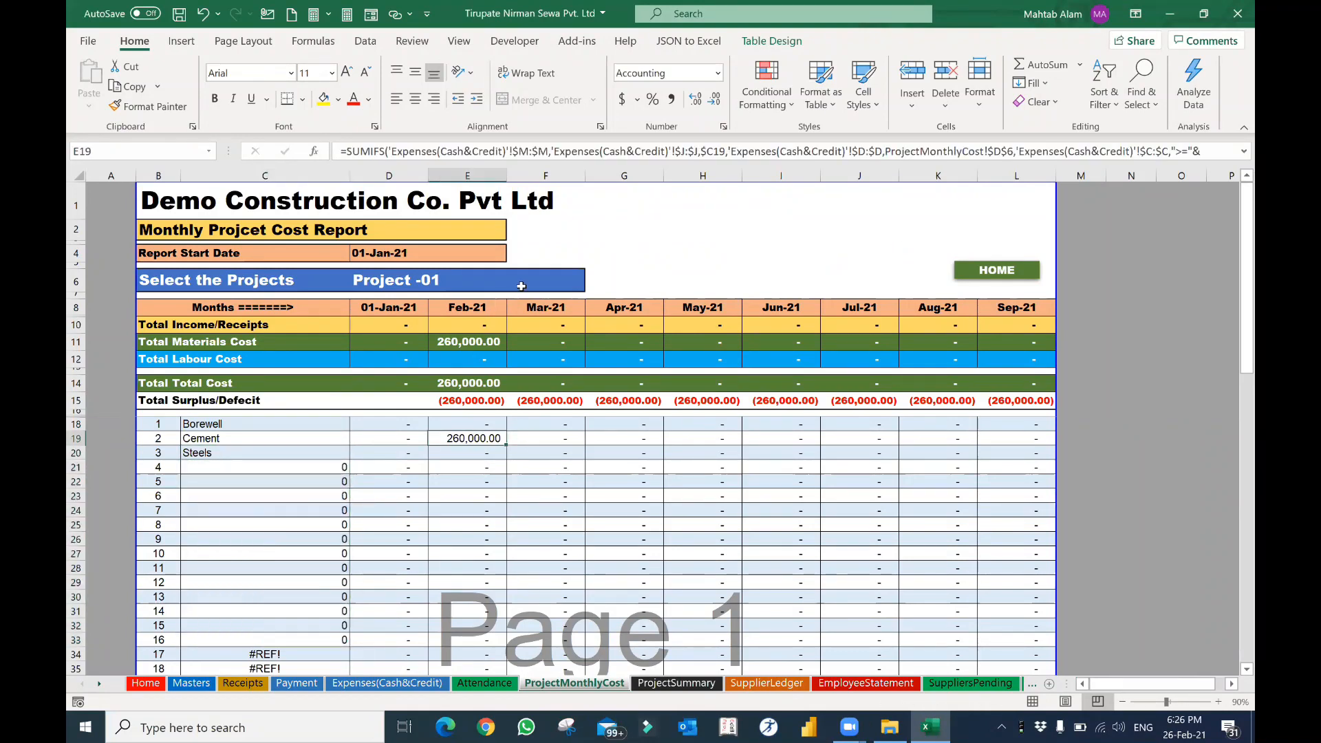
{"action": "left_click", "coordinate": [551, 281]}
{"action": "left_click", "coordinate": [591, 285]}
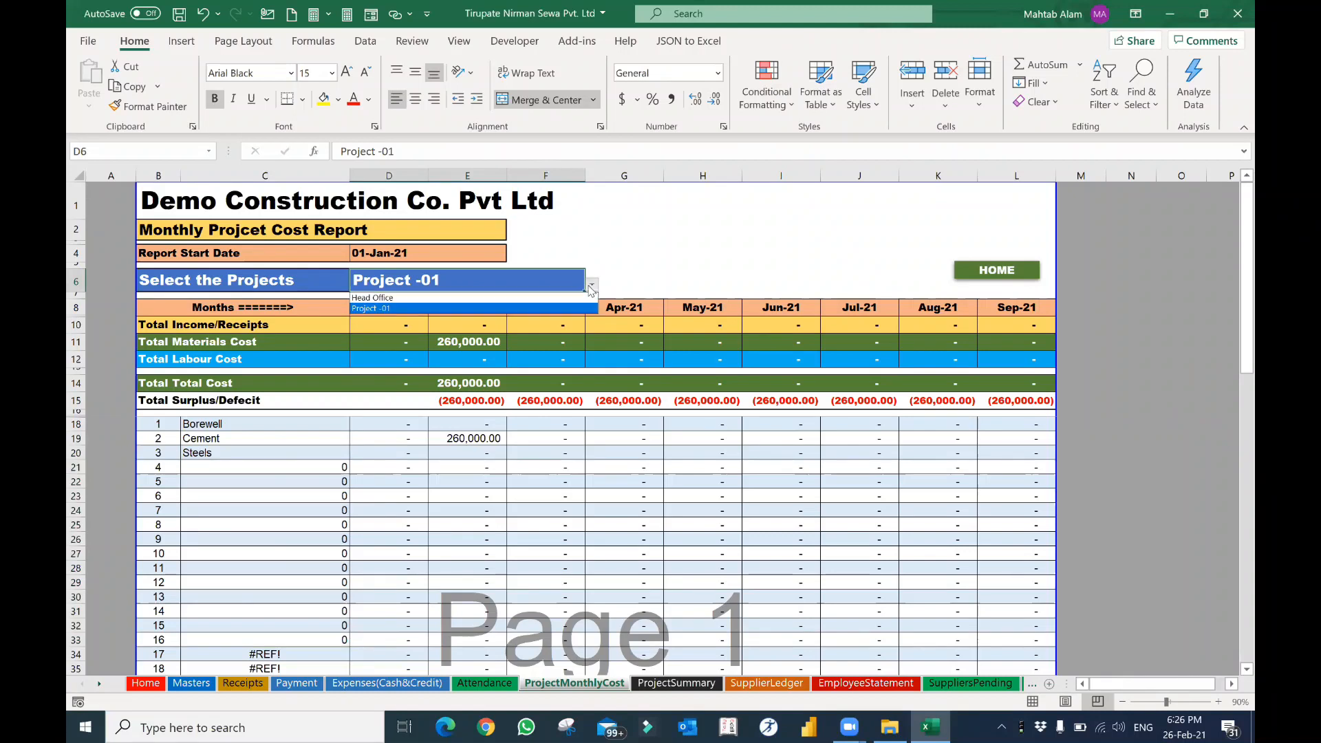
{"action": "left_click", "coordinate": [474, 309]}
{"action": "left_click", "coordinate": [468, 439]}
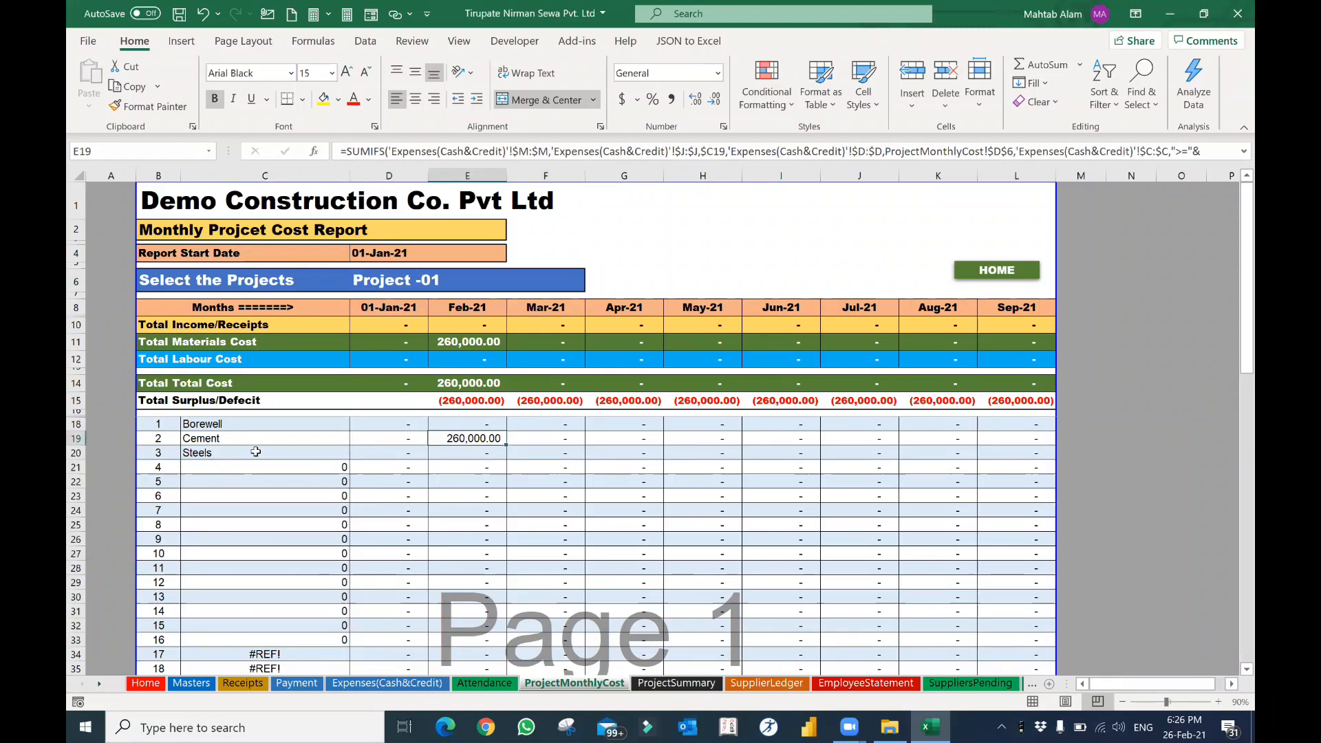
{"action": "left_click", "coordinate": [255, 452]}
{"action": "left_click", "coordinate": [497, 442]}
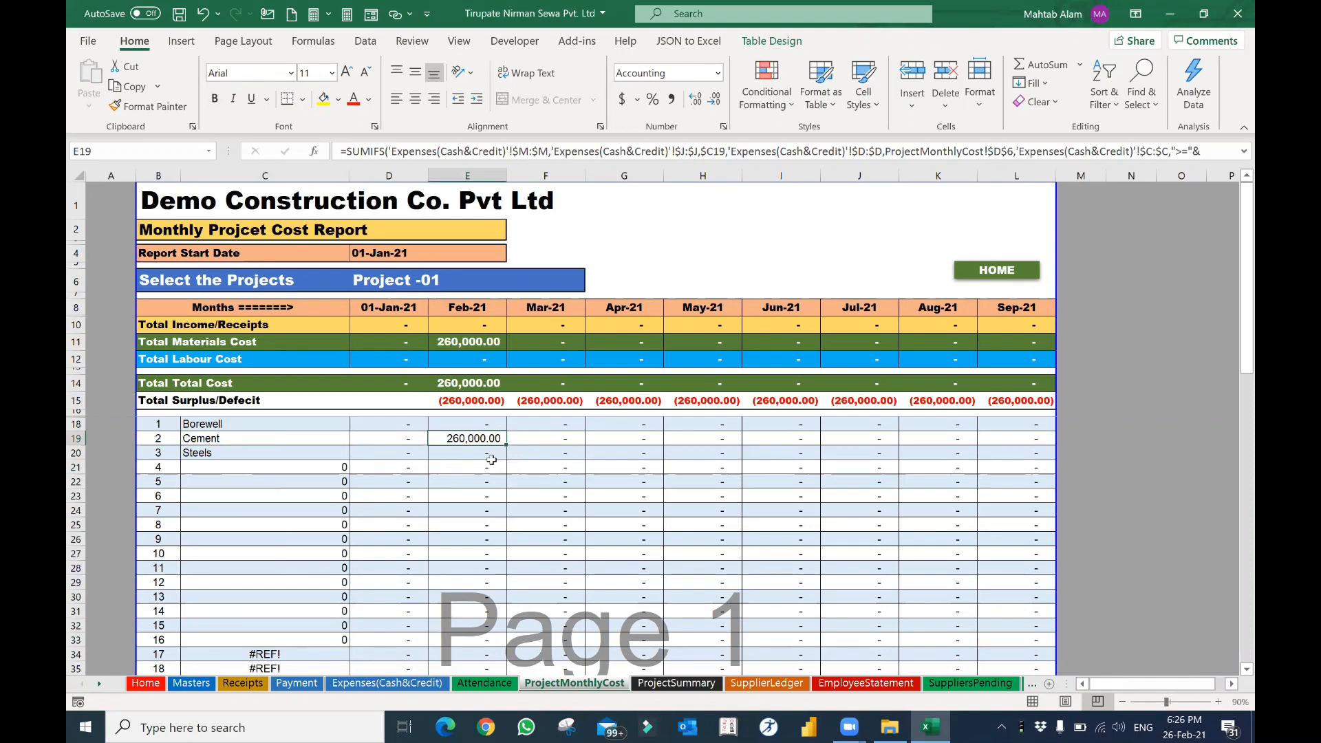
Step: Open the Expenses (Cash/Credit) sheet from the home sheet, review the Project -01 cement entry, and return to the home sheet
{"action": "left_click", "coordinate": [997, 268]}
{"action": "left_click", "coordinate": [728, 292]}
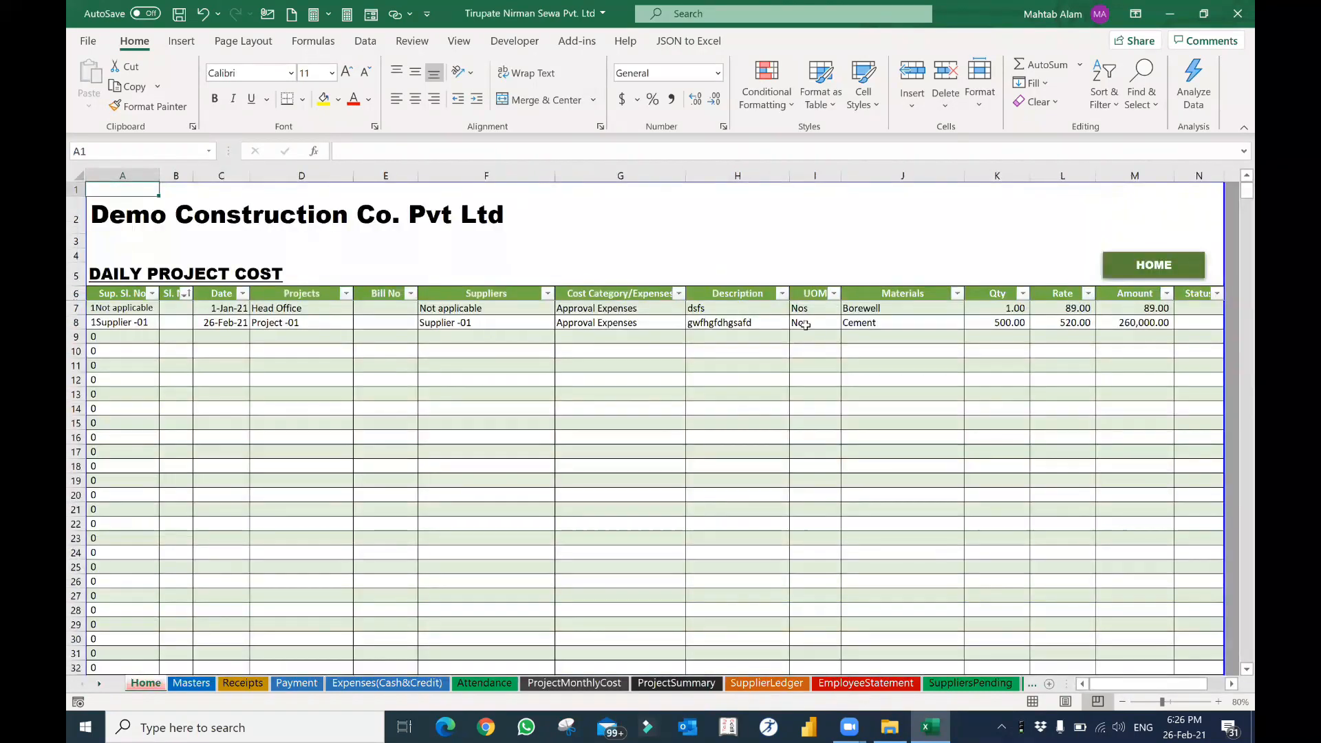
{"action": "left_click", "coordinate": [1143, 266]}
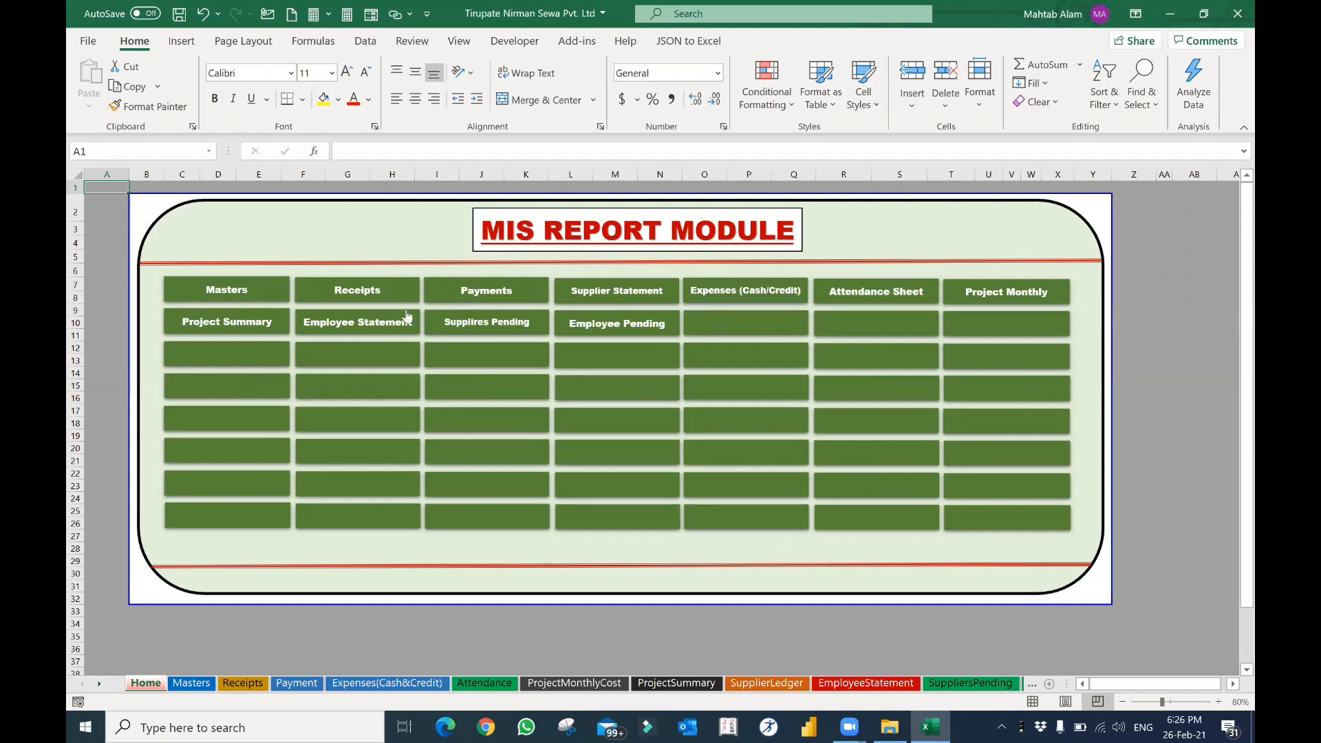
Step: Open the Receipts sheet from the home sheet and date the first receipt 26-Feb-21
{"action": "left_click", "coordinate": [360, 298]}
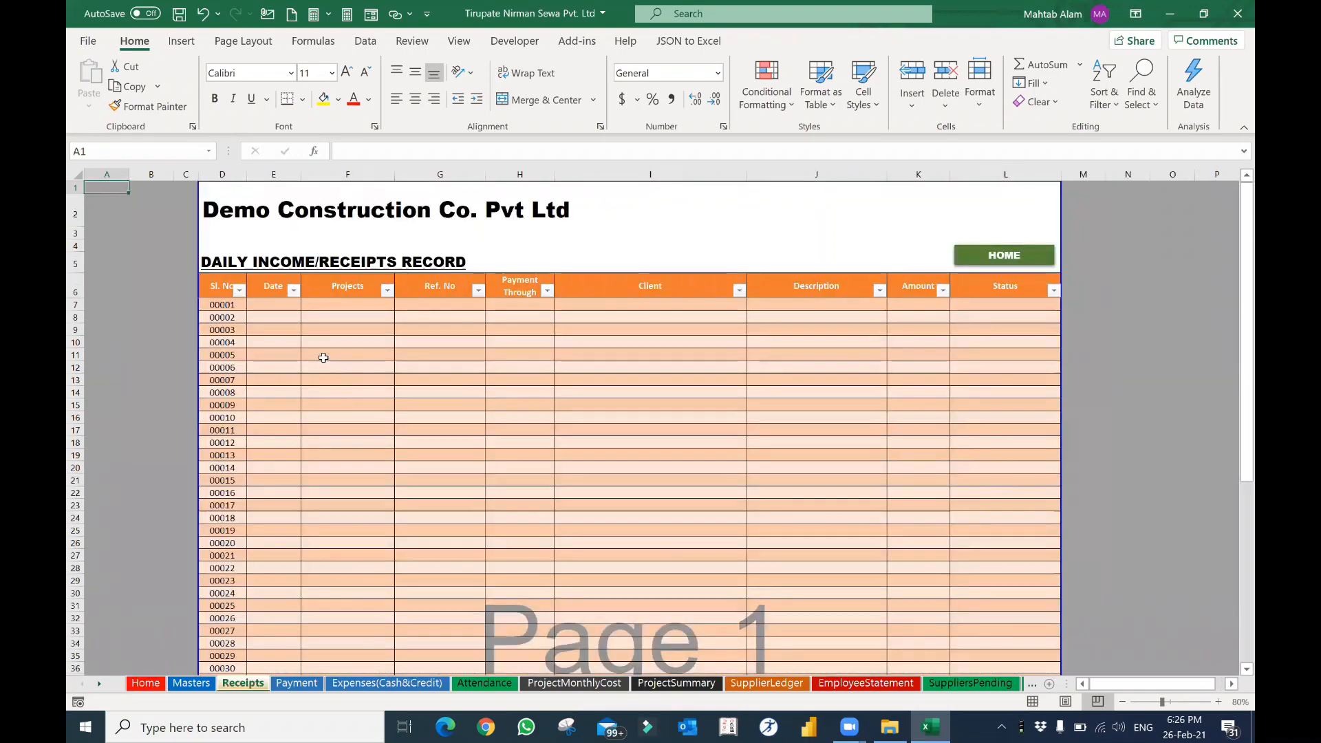
{"action": "left_click", "coordinate": [270, 303]}
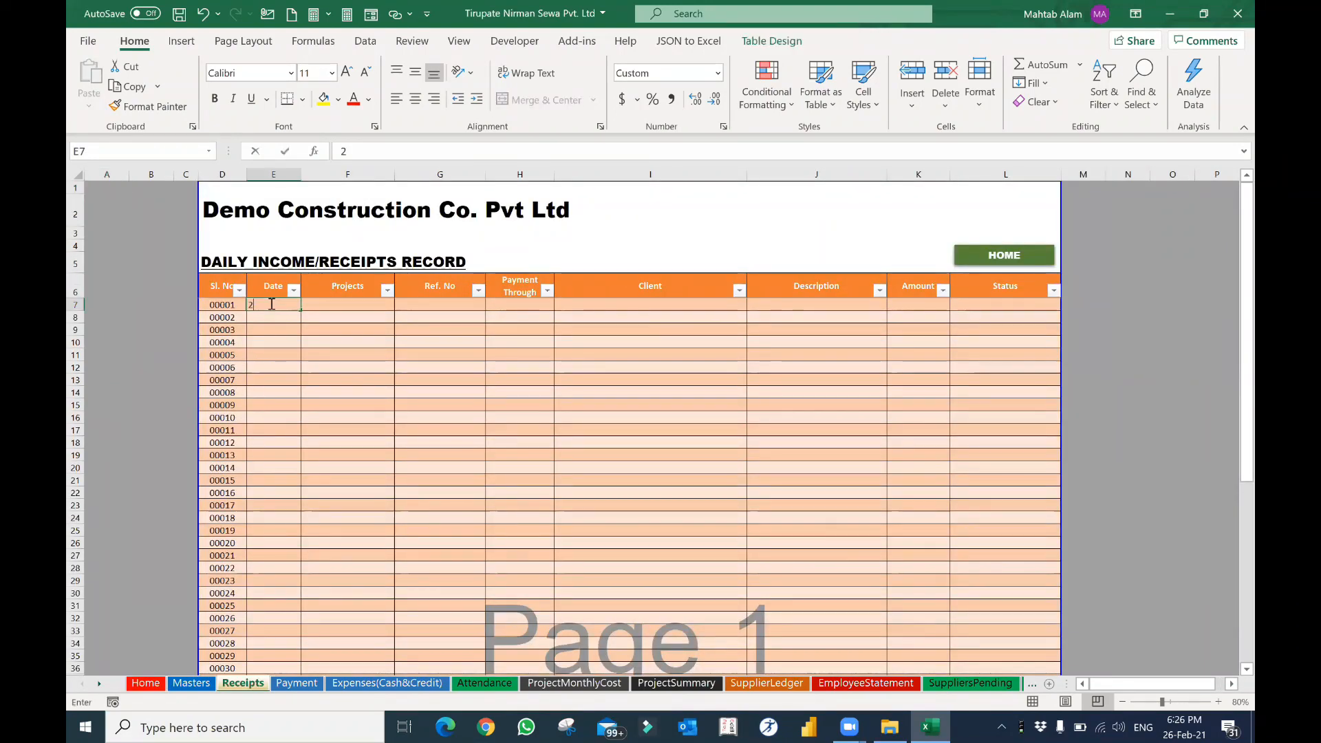
{"action": "type", "text": "26-"}
{"action": "type", "text": "feb"}
{"action": "key", "text": "Tab"}
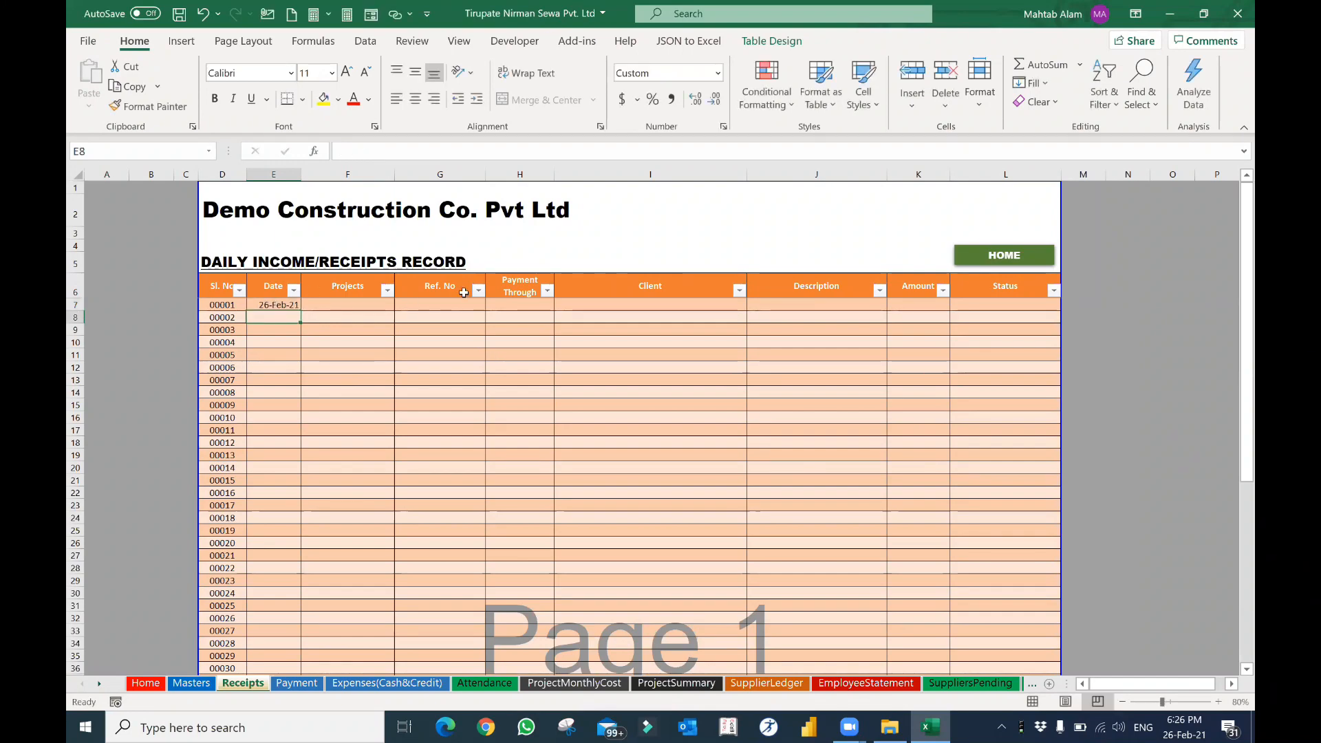
Step: Assign the first receipt to Project -01, with reference dsfsd and NEFT/RTGS as the payment method
{"action": "left_click", "coordinate": [401, 304]}
{"action": "left_click", "coordinate": [396, 316]}
{"action": "left_click", "coordinate": [441, 307]}
{"action": "type", "text": "dsfsd"}
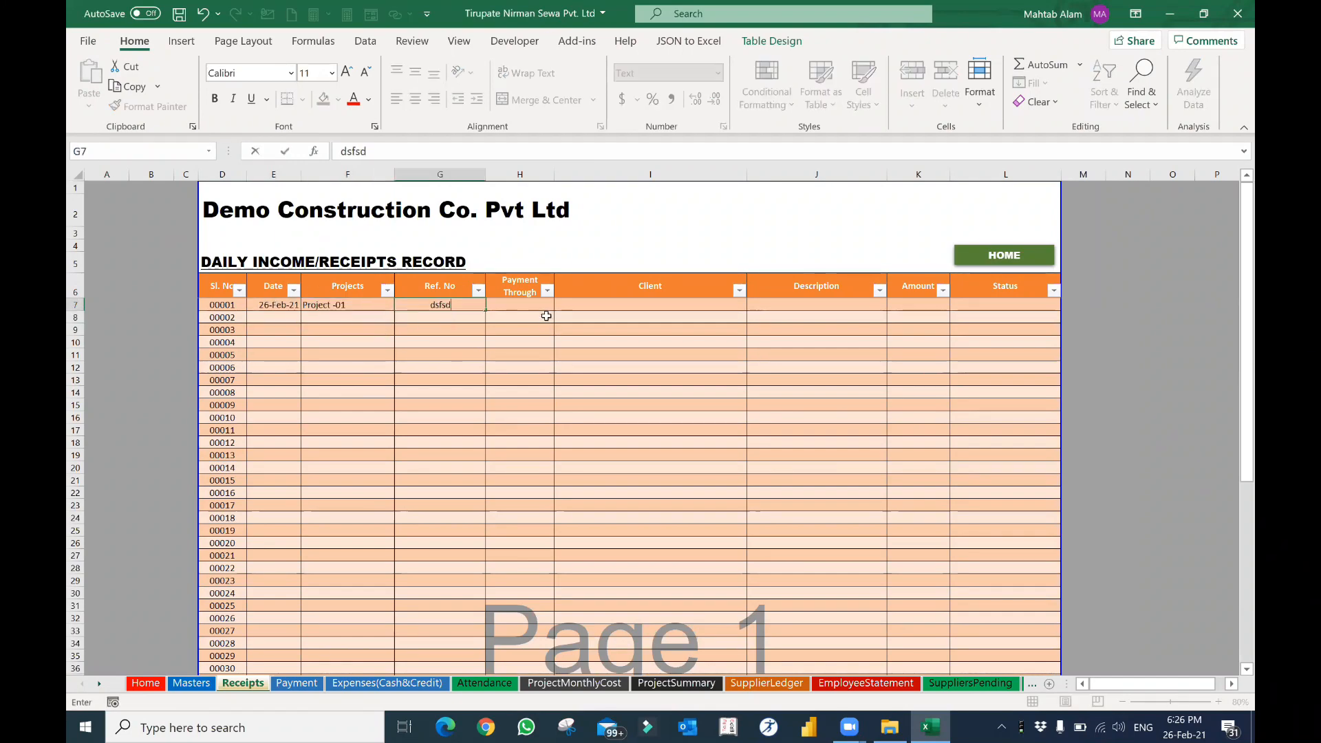
{"action": "key", "text": "Tab"}
{"action": "left_click", "coordinate": [561, 304]}
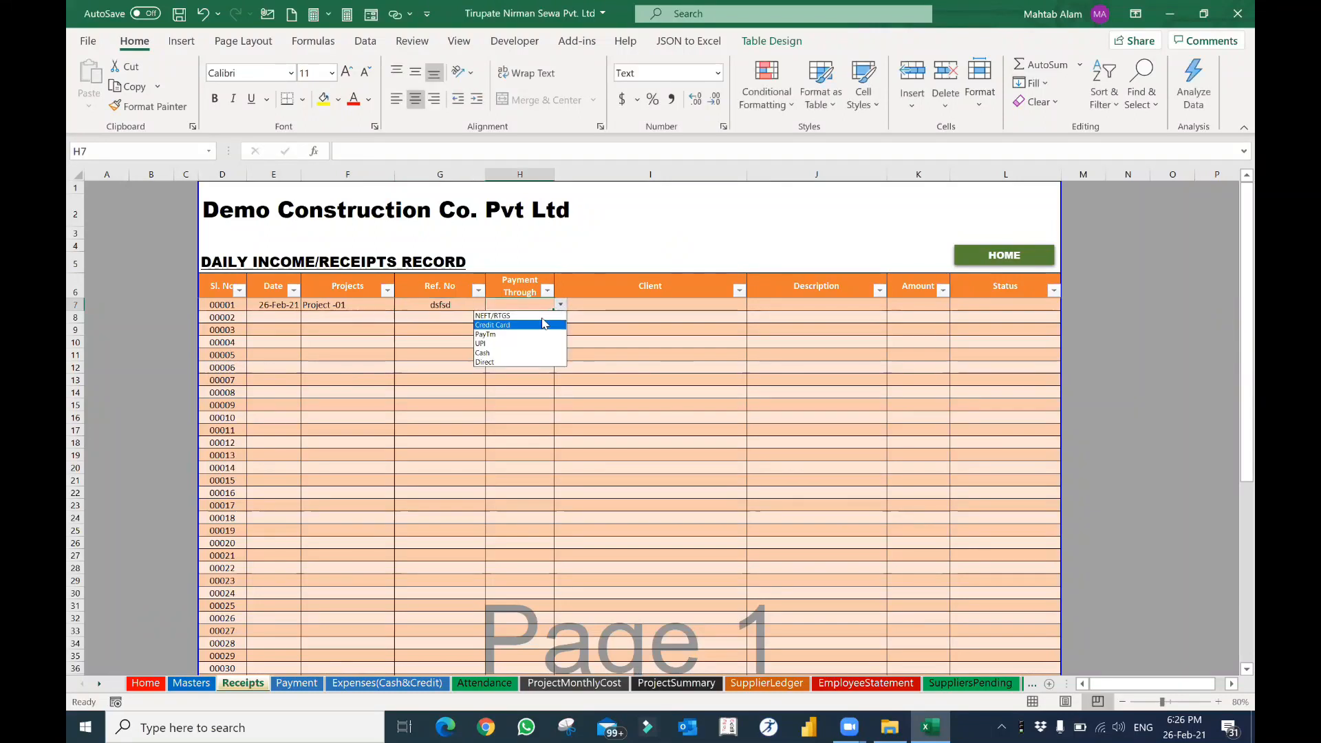
{"action": "left_click", "coordinate": [523, 316]}
Step: Check the receipt's client choices, and add Client-10 as the first entry in the Clients table on the Masters sheet
{"action": "left_click", "coordinate": [714, 303]}
{"action": "left_click", "coordinate": [753, 305]}
{"action": "key", "text": "Escape"}
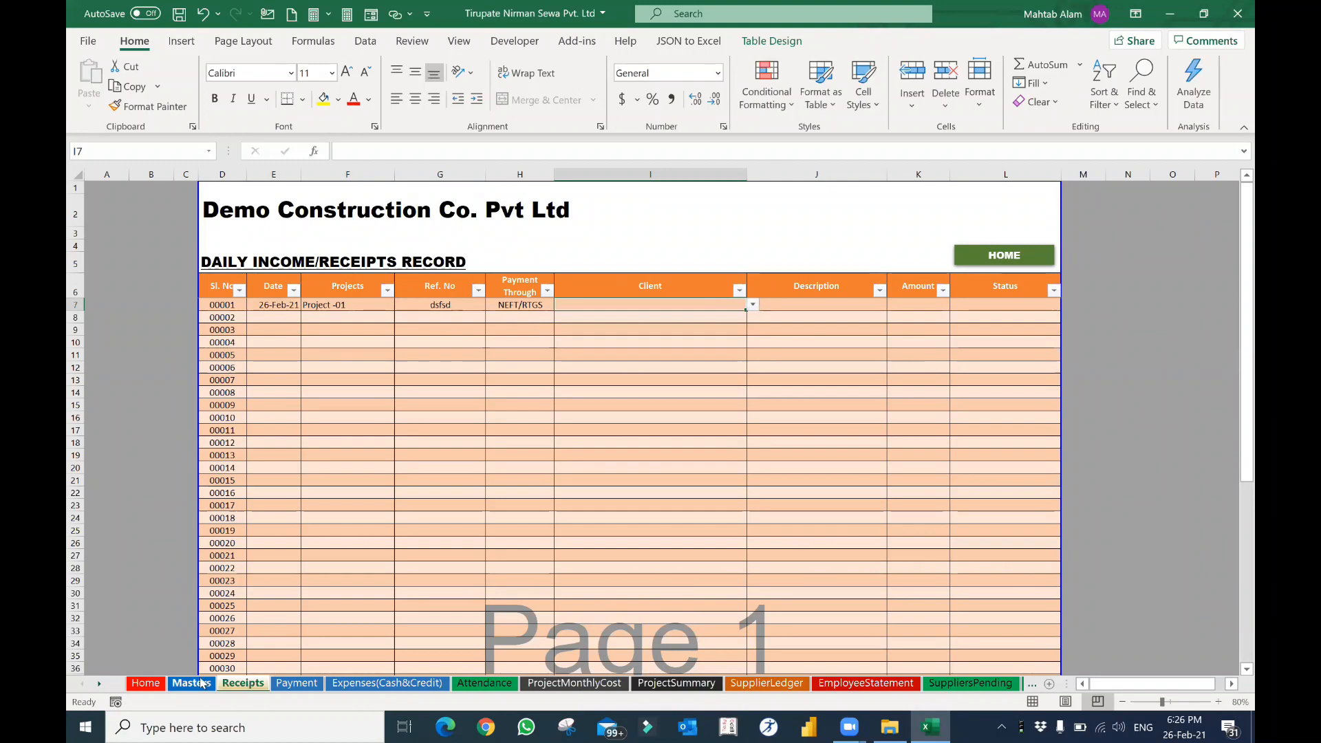
{"action": "left_click", "coordinate": [194, 683]}
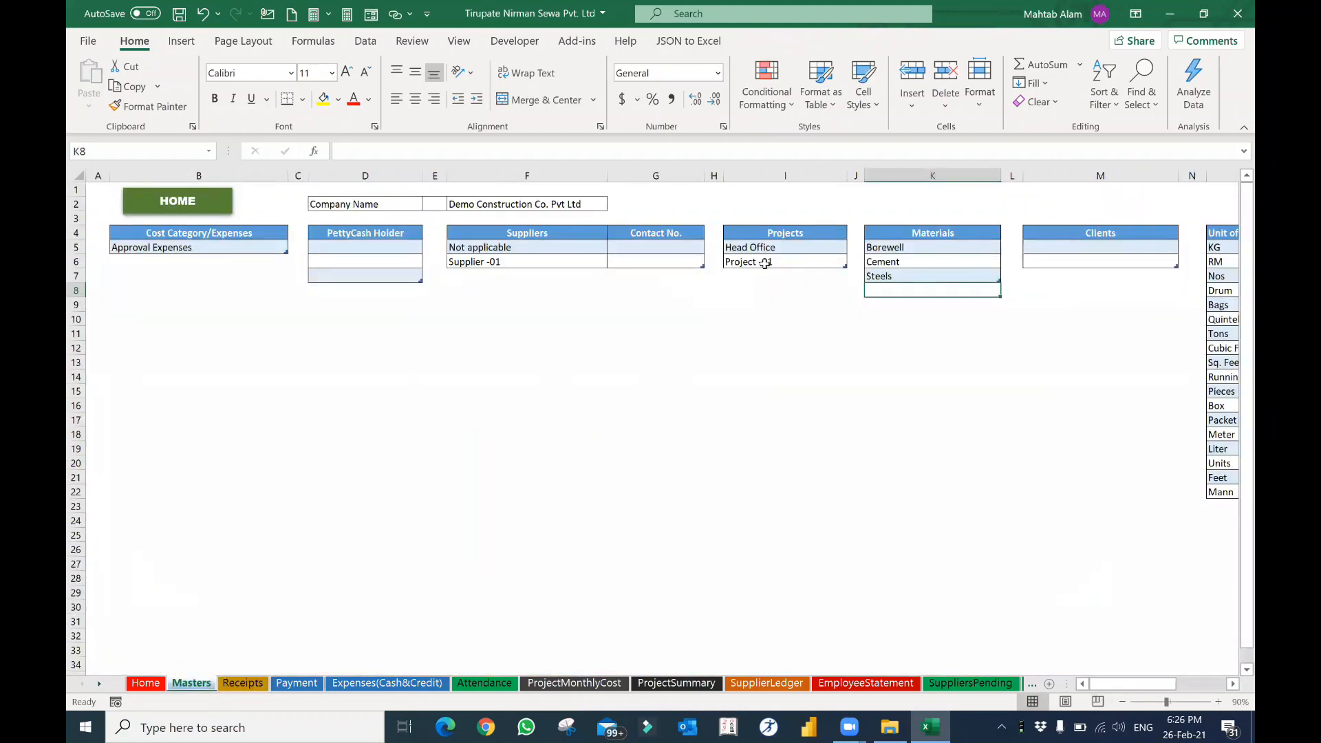
{"action": "left_click", "coordinate": [1052, 247]}
{"action": "type", "text": "Client-10"}
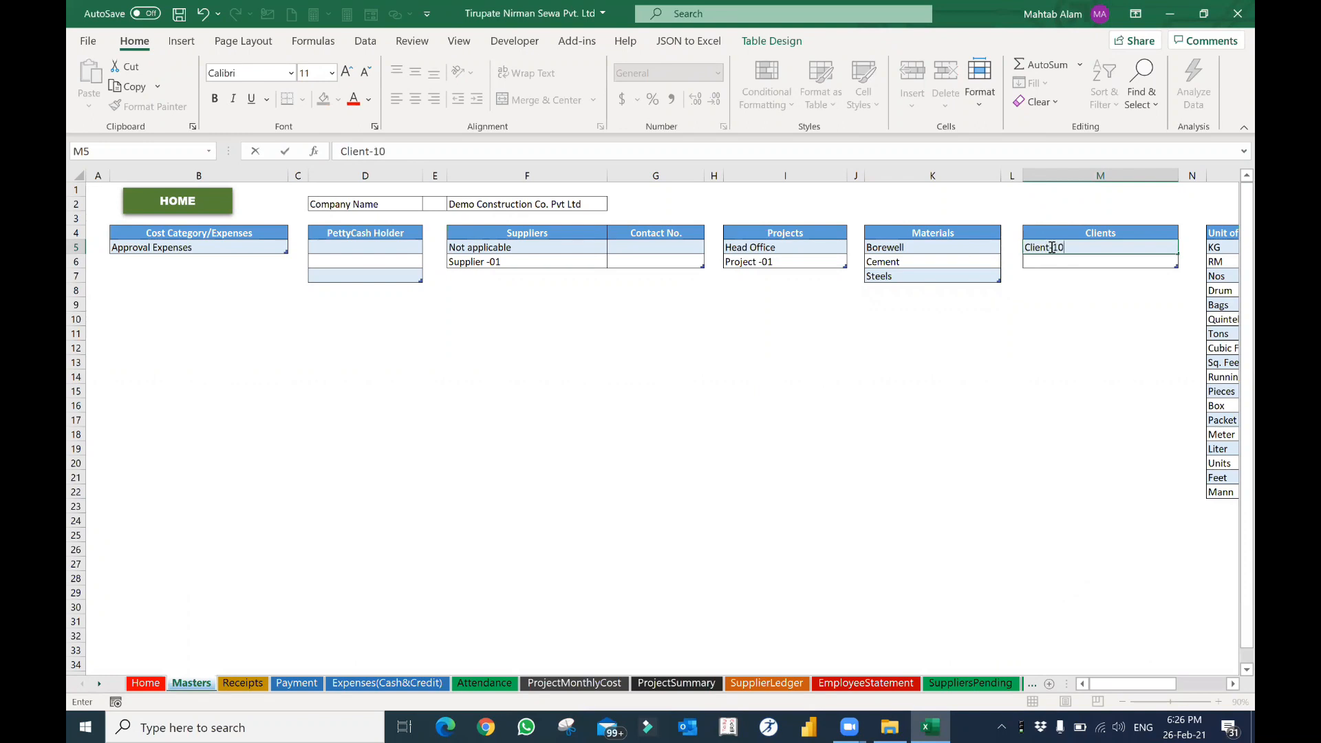
{"action": "key", "text": "Return"}
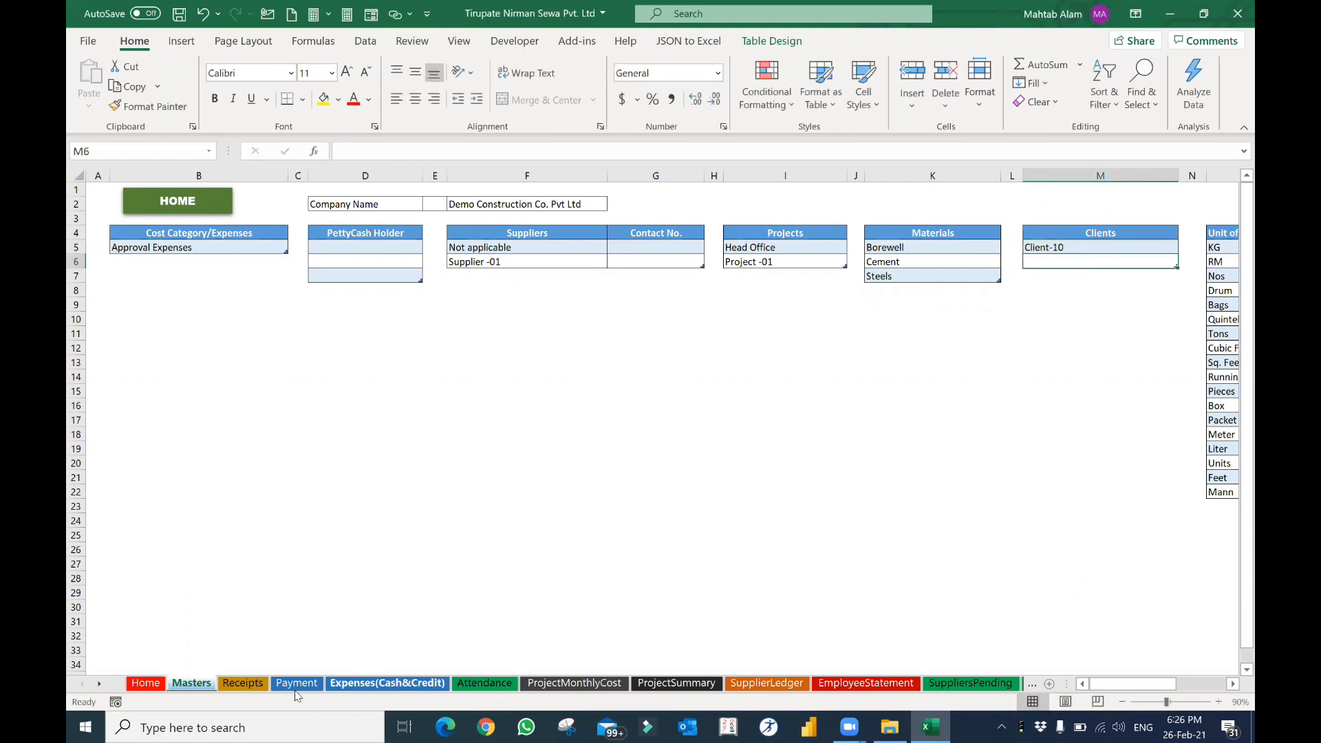
Step: Complete the first receipt on the Receipts sheet with Client-10 as the client and an amount of 100000
{"action": "left_click", "coordinate": [242, 683]}
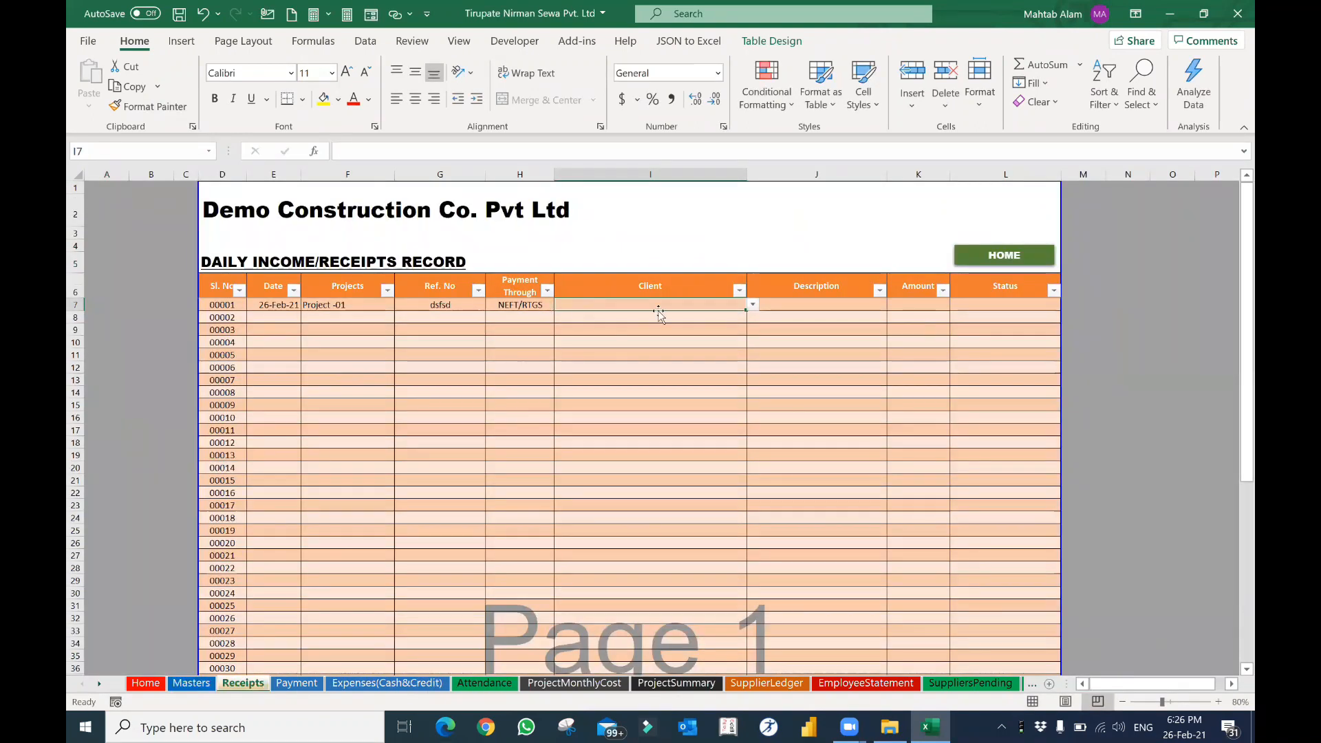
{"action": "left_click", "coordinate": [753, 304]}
{"action": "left_click", "coordinate": [699, 316]}
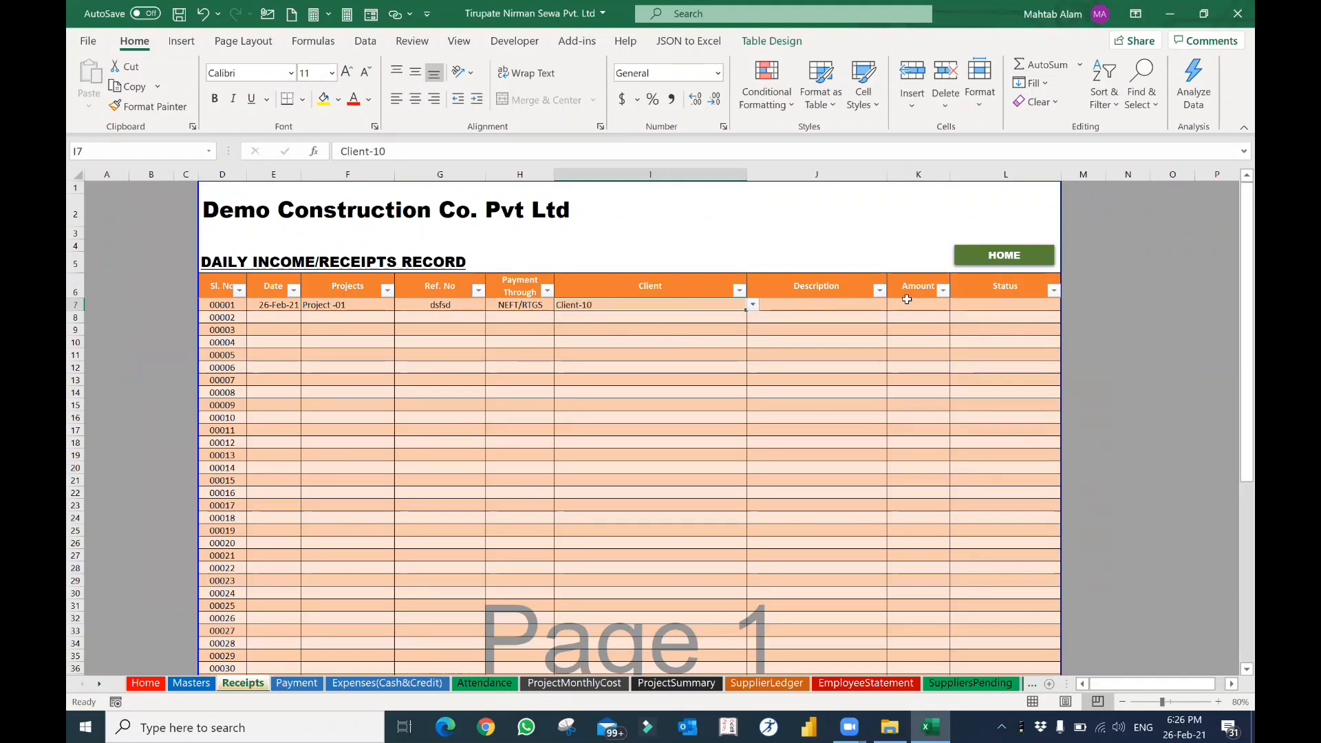
{"action": "left_click", "coordinate": [907, 304]}
{"action": "type", "text": "100000"}
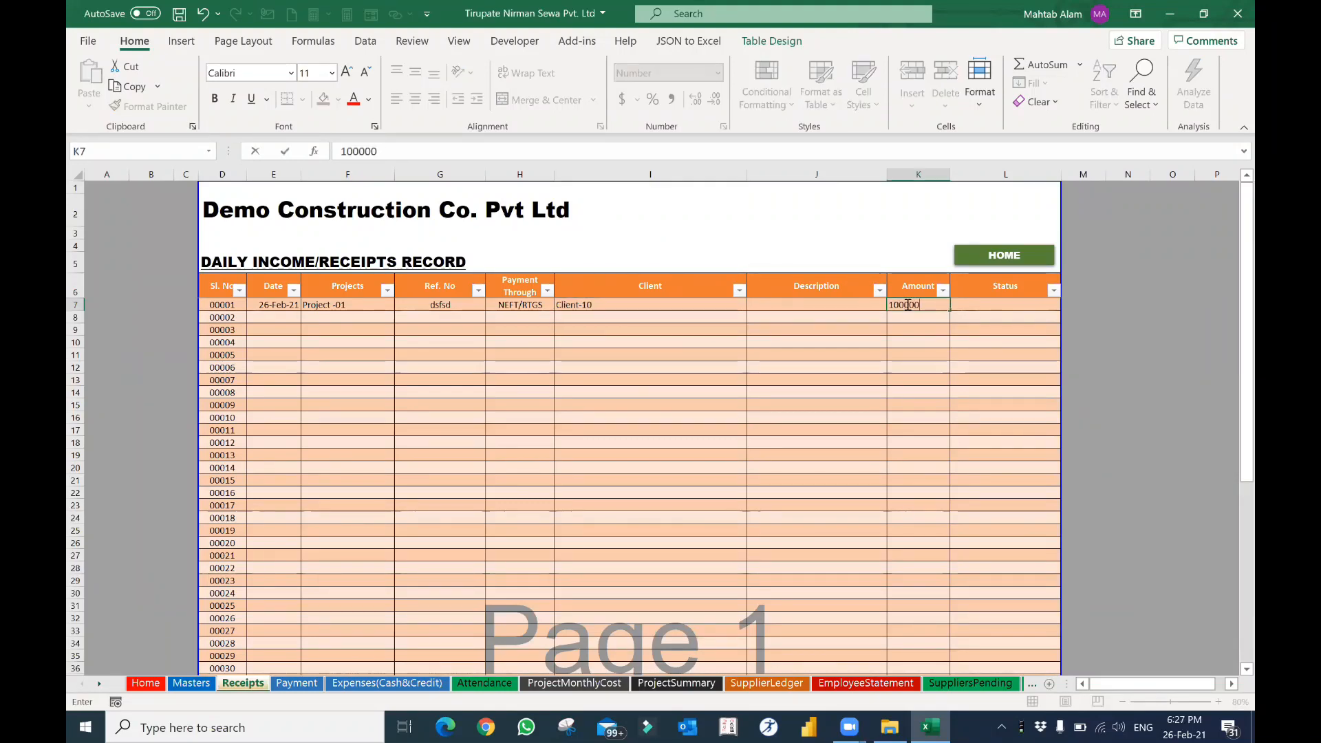
{"action": "key", "text": "Return"}
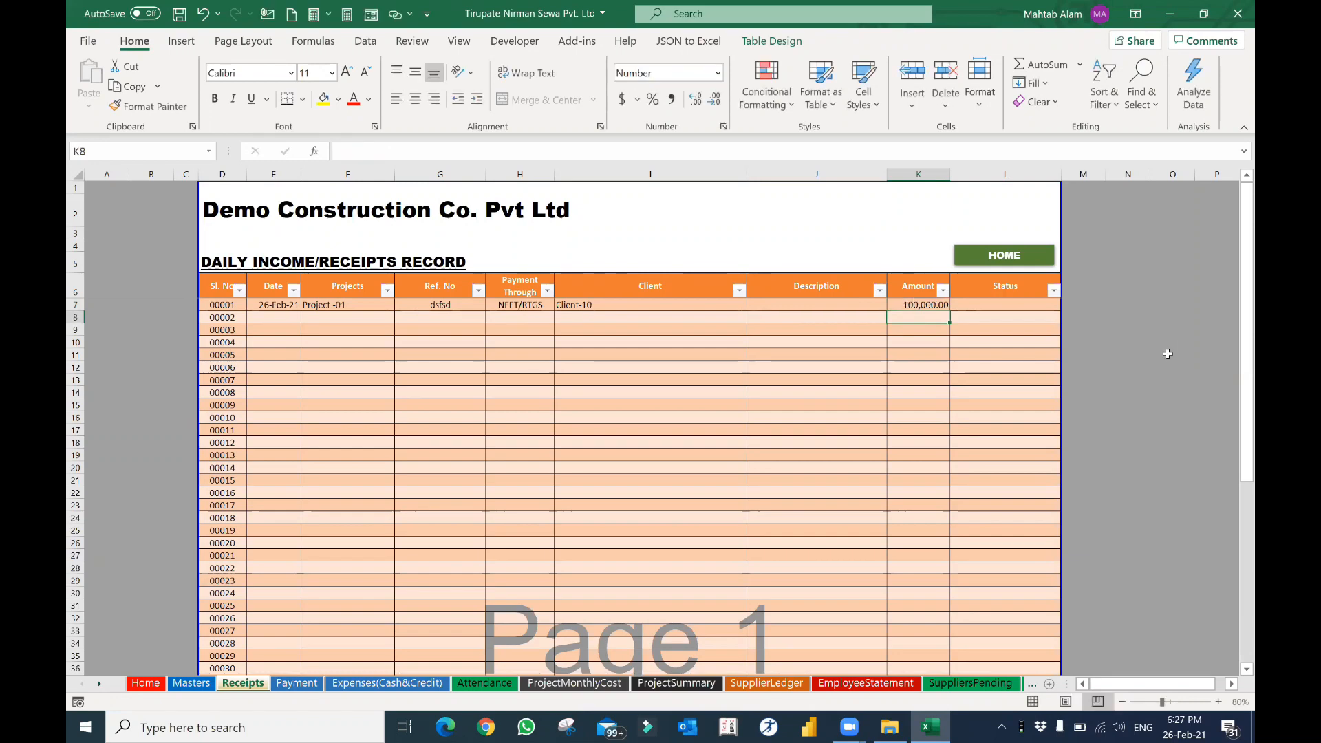
Step: Open the Project Monthly report through the home sheet to check the February receipts for Project -01
{"action": "left_click", "coordinate": [1013, 257]}
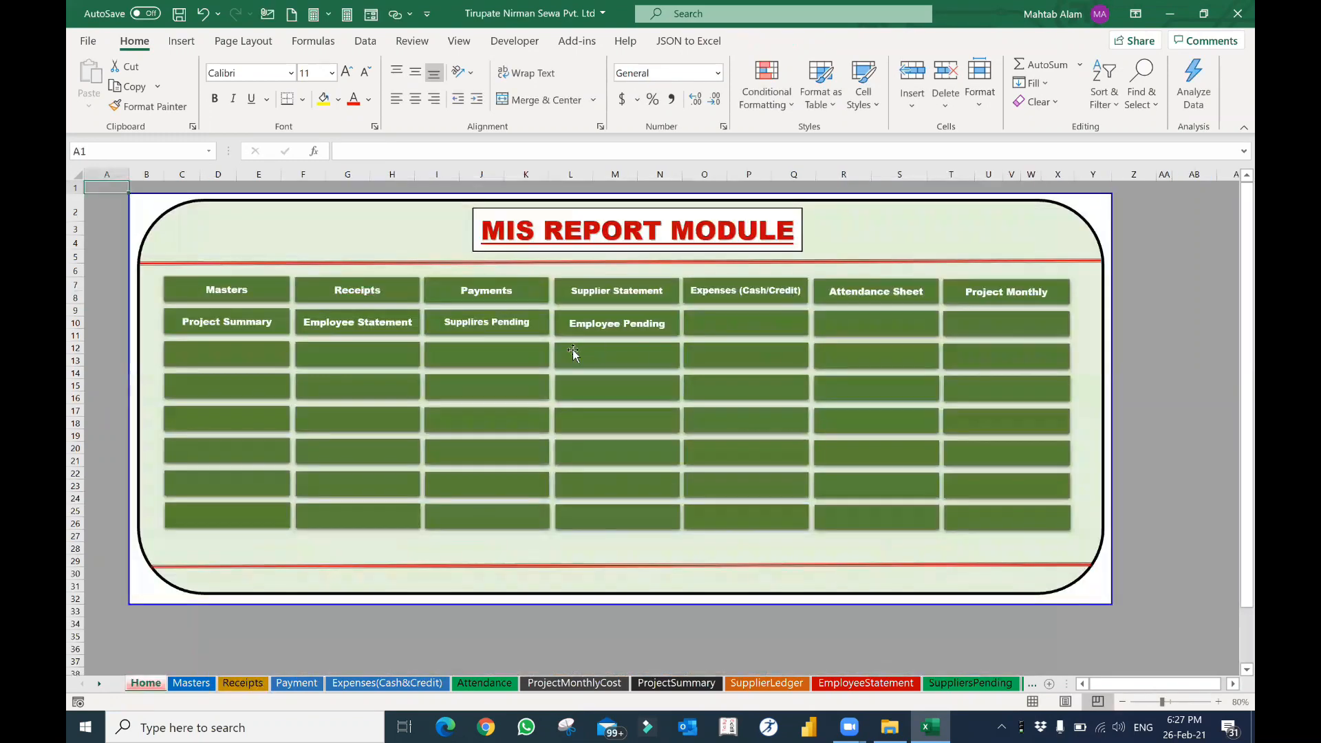
{"action": "left_click", "coordinate": [1020, 295]}
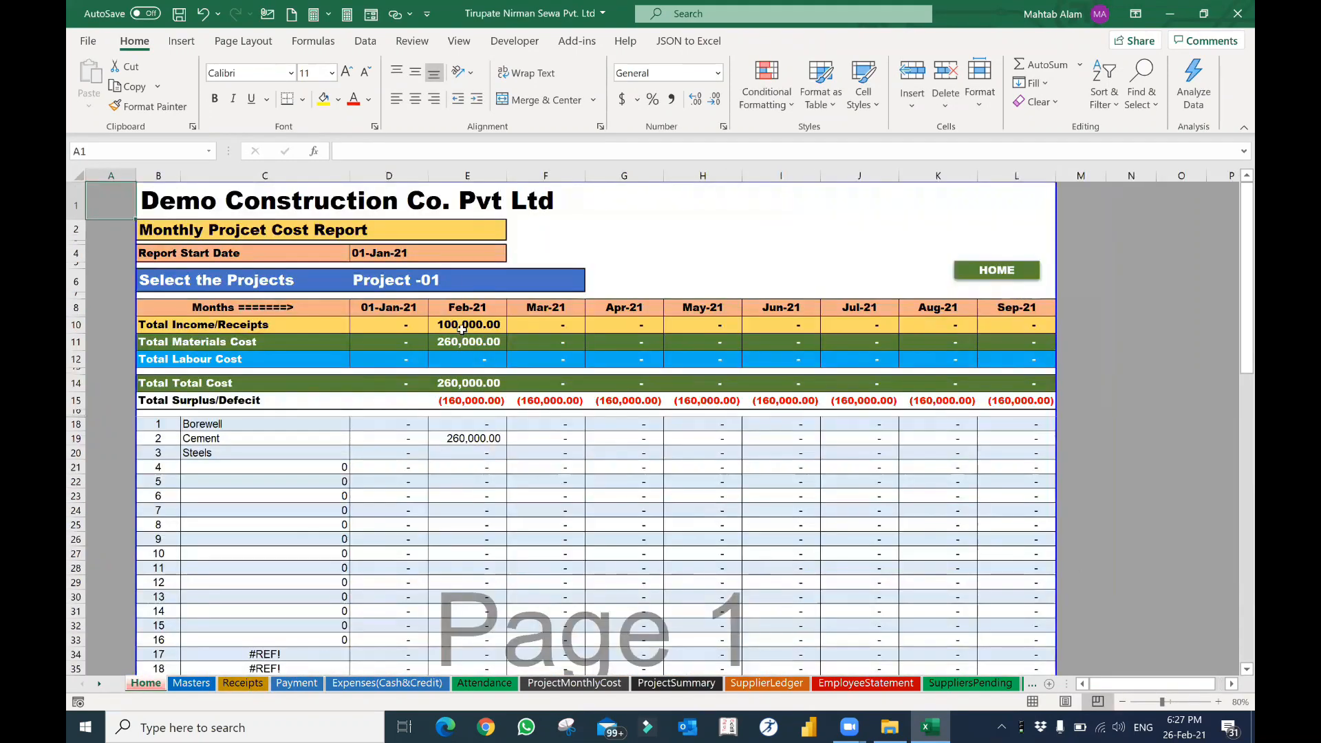